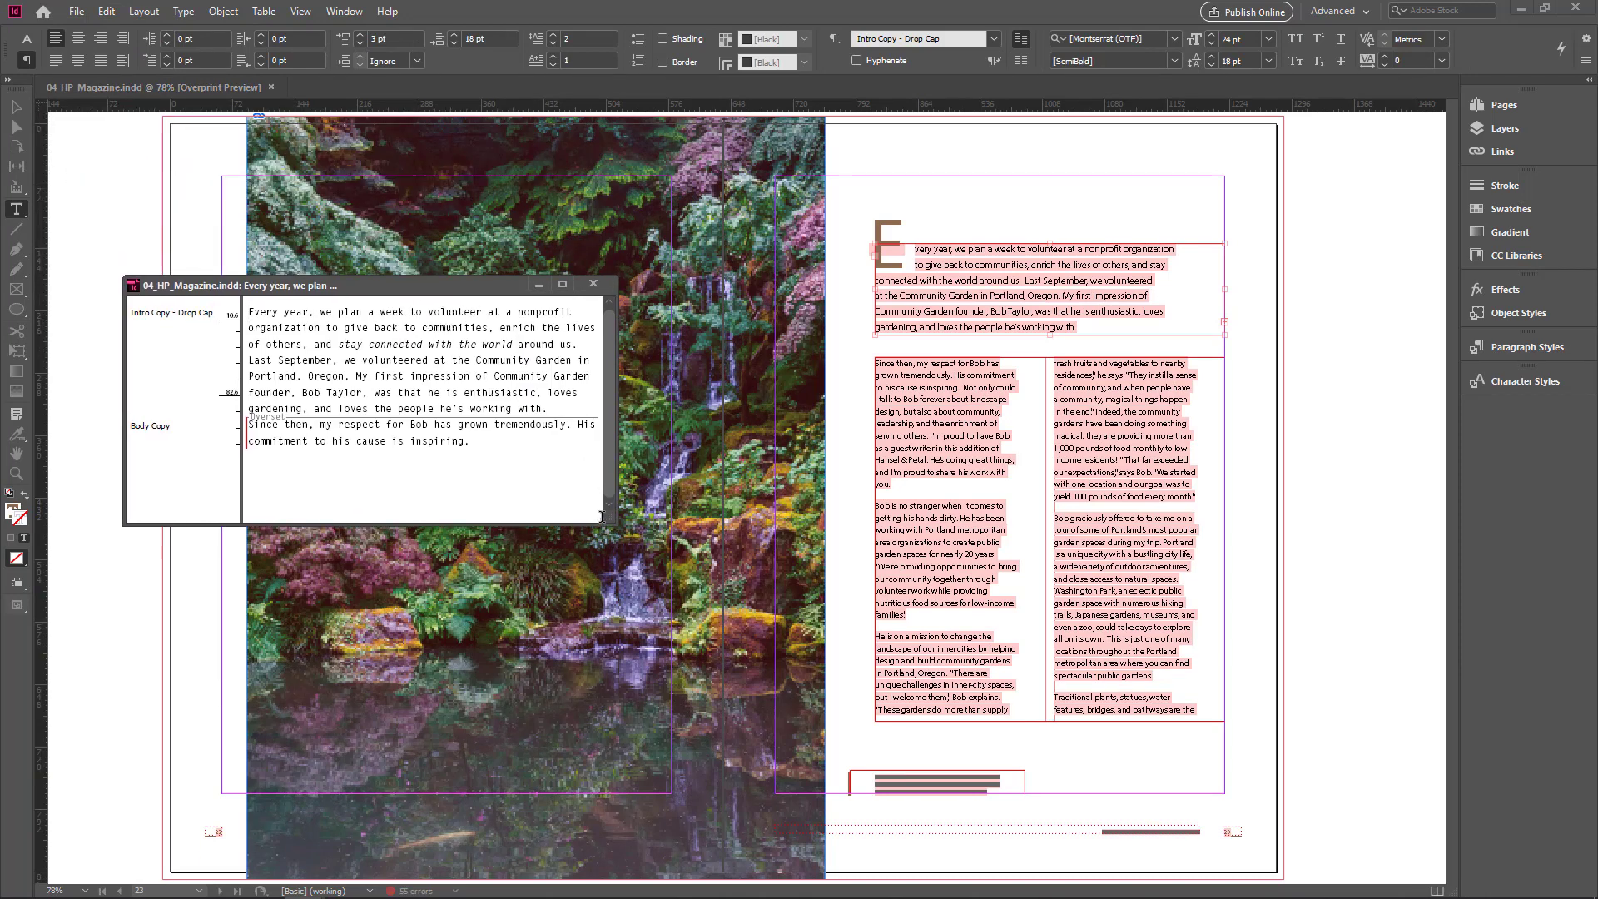
Enlarge the Story Editor window, mainly in height, and place the text cursor at the end of the last Body Copy sentence
{"action": "left_click_drag", "start_coordinate": [604, 517], "coordinate": [640, 786]}
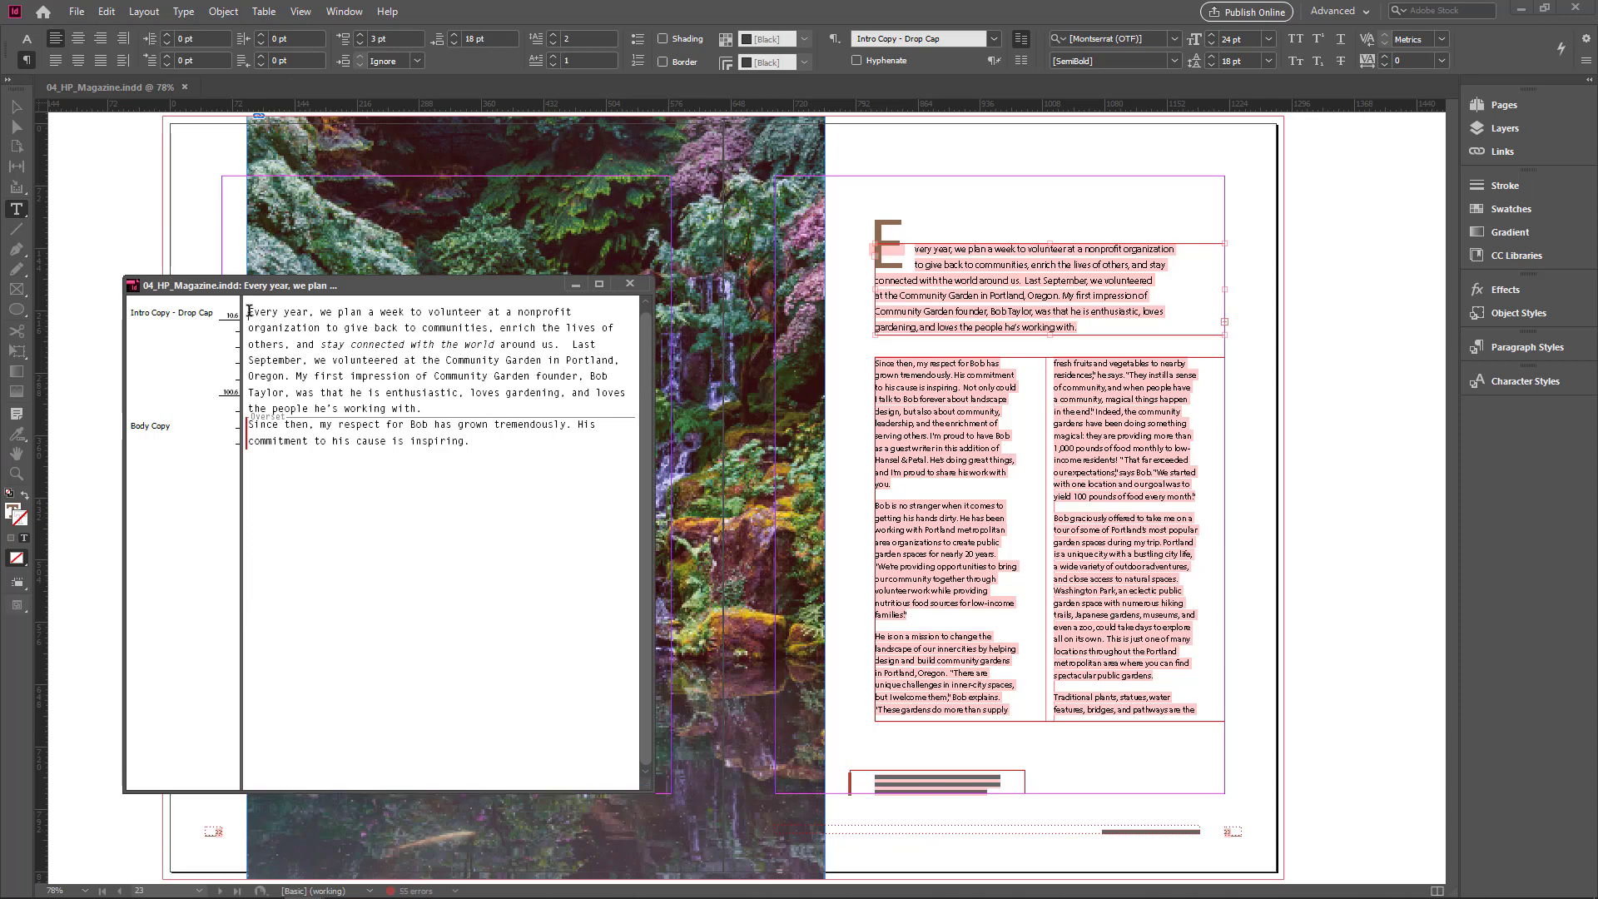
{"action": "left_click_drag", "start_coordinate": [249, 310], "coordinate": [479, 438]}
{"action": "left_click", "coordinate": [514, 457]}
{"action": "left_click", "coordinate": [248, 313]}
{"action": "left_click_drag", "start_coordinate": [321, 344], "coordinate": [497, 345]}
{"action": "left_click", "coordinate": [502, 443]}
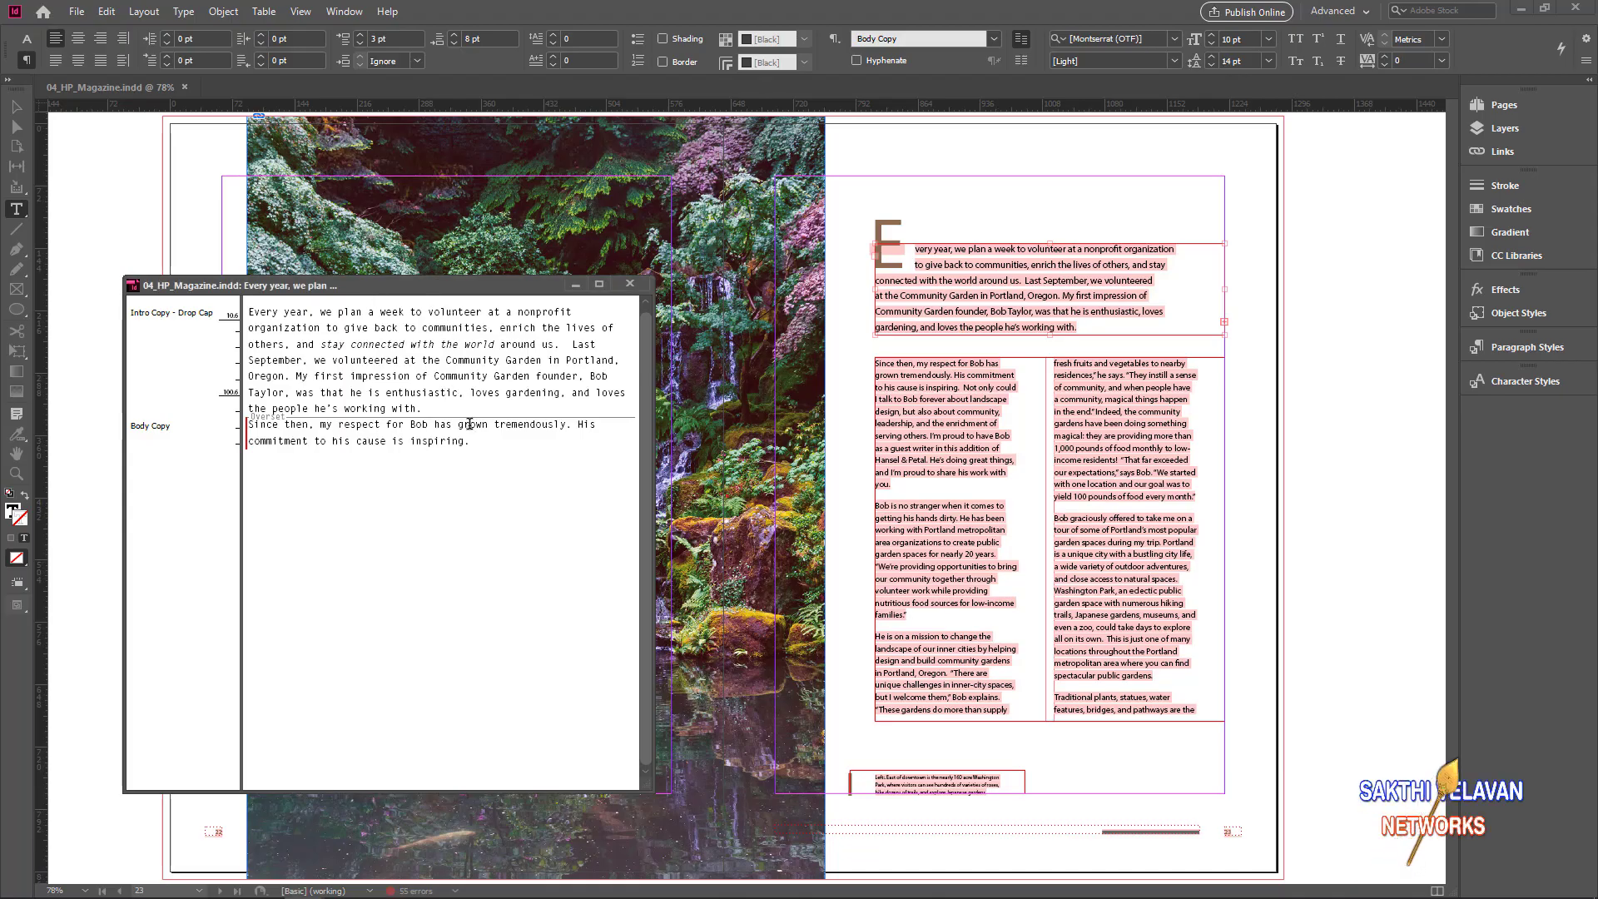
In the Story Editor Display preferences, set the font to Times New Roman at 18 pt
{"action": "left_click", "coordinate": [106, 11]}
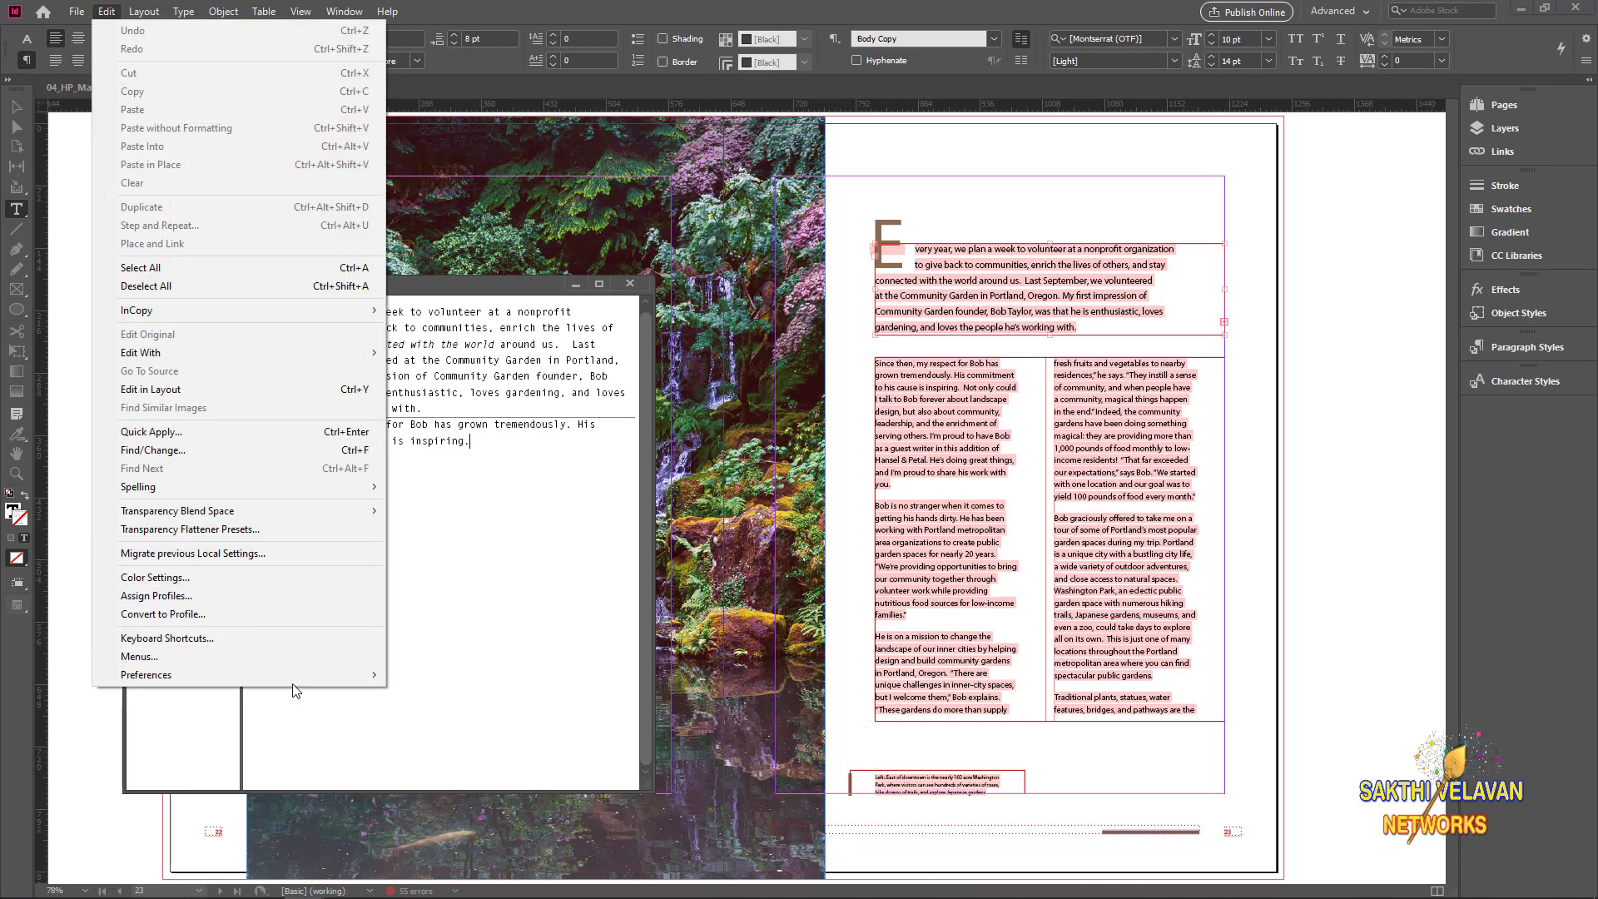
{"action": "mouse_move", "coordinate": [293, 679]}
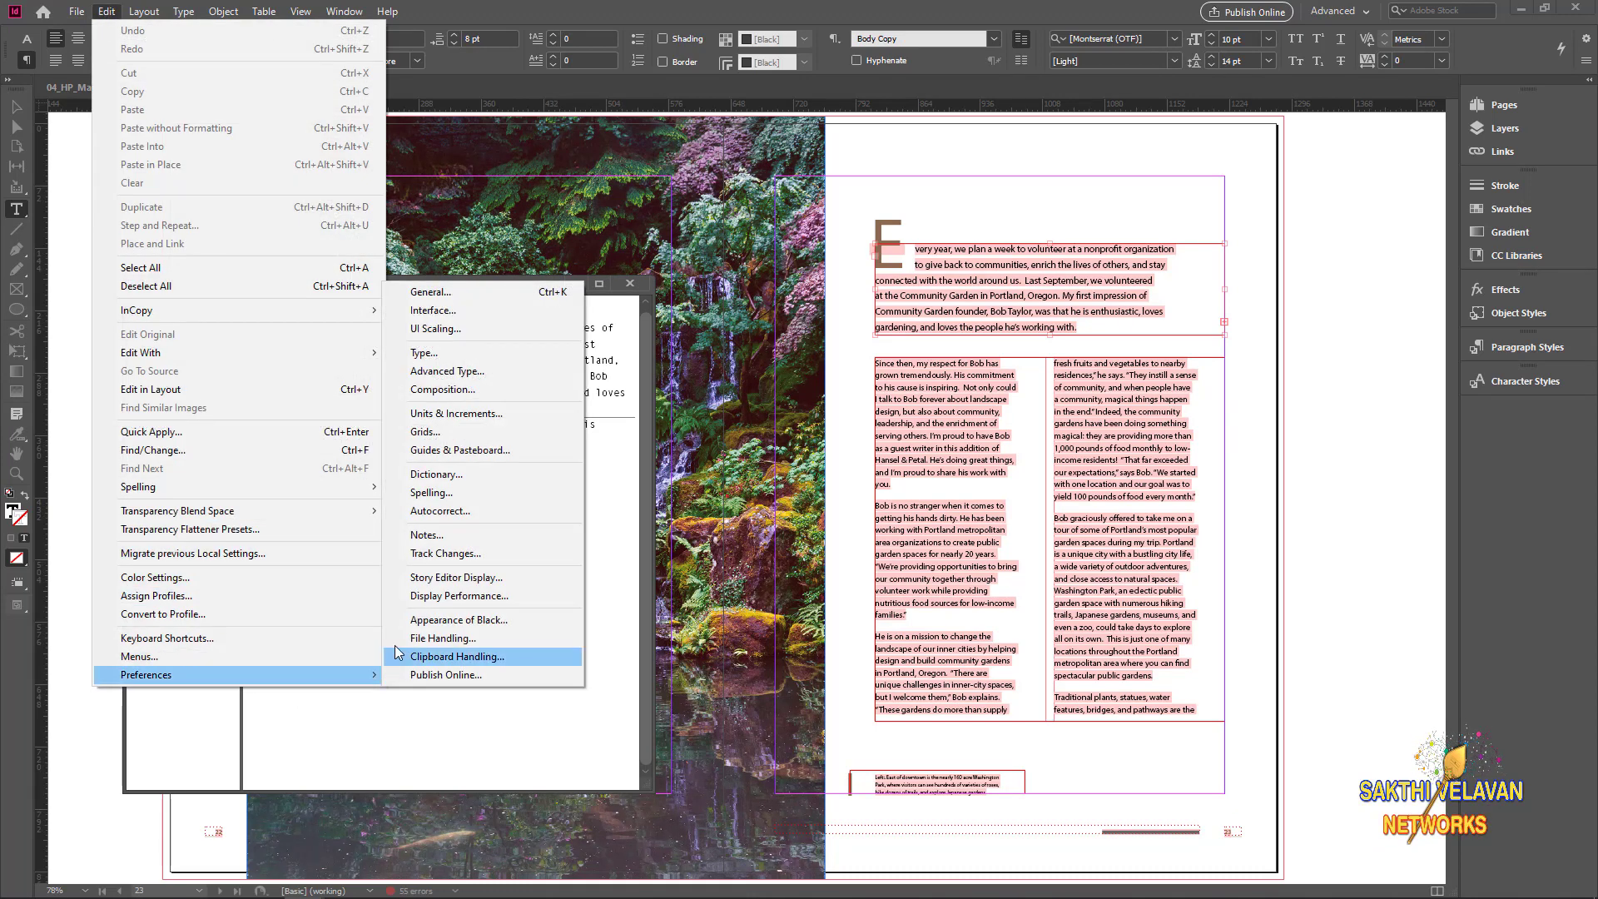
{"action": "left_click", "coordinate": [426, 580]}
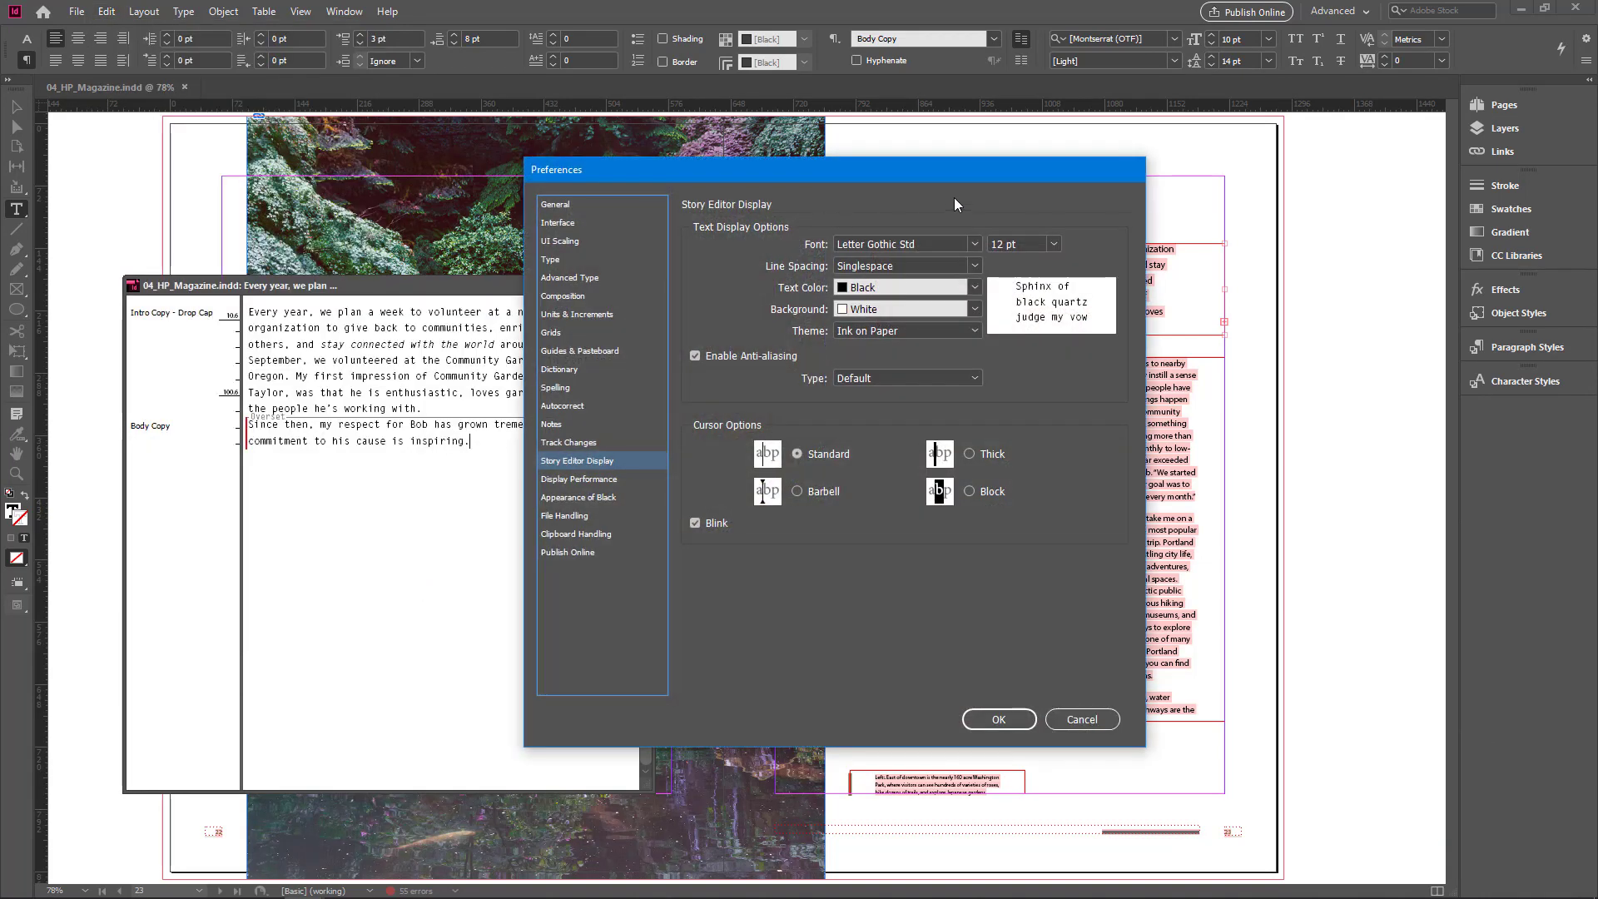
{"action": "left_click", "coordinate": [975, 244]}
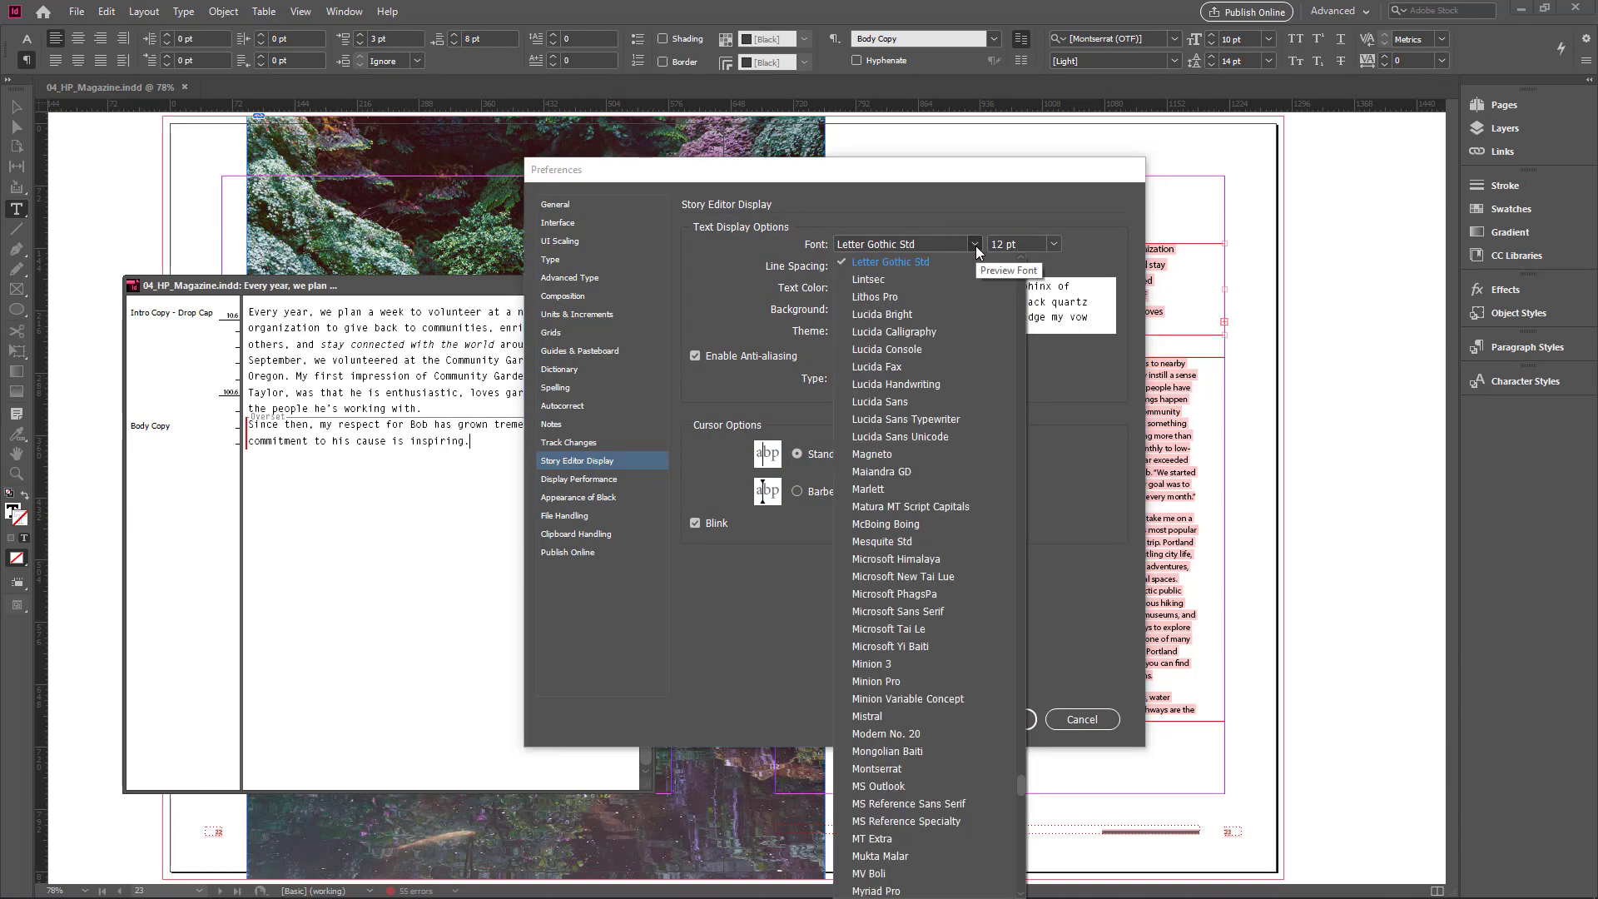
{"action": "type", "text": "Times New Roman"}
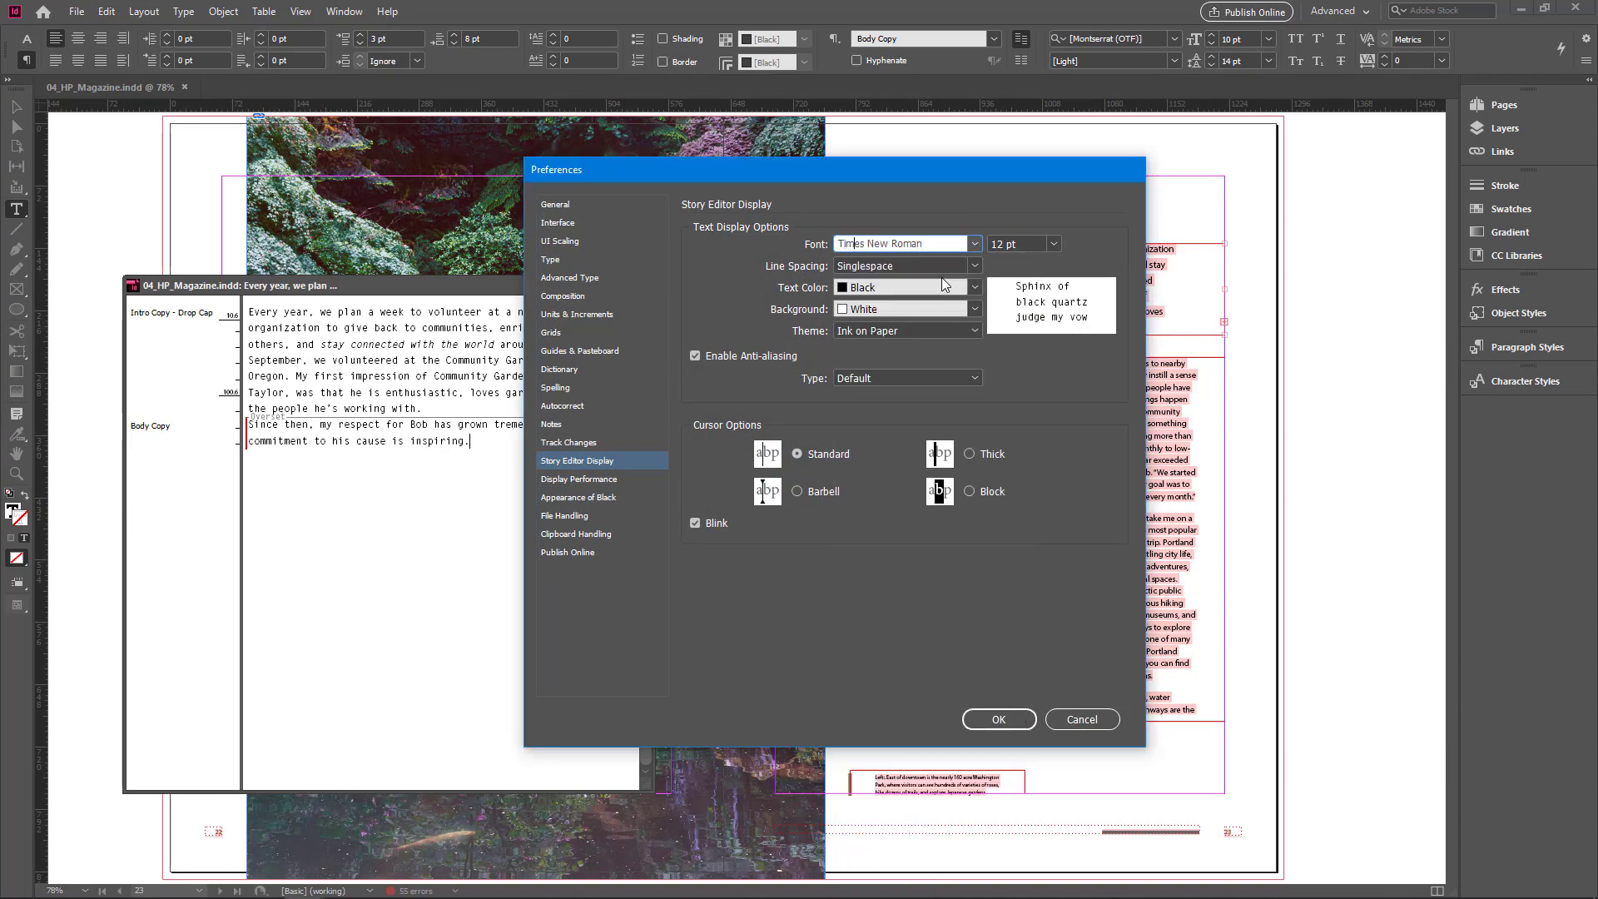
{"action": "left_click", "coordinate": [1051, 244]}
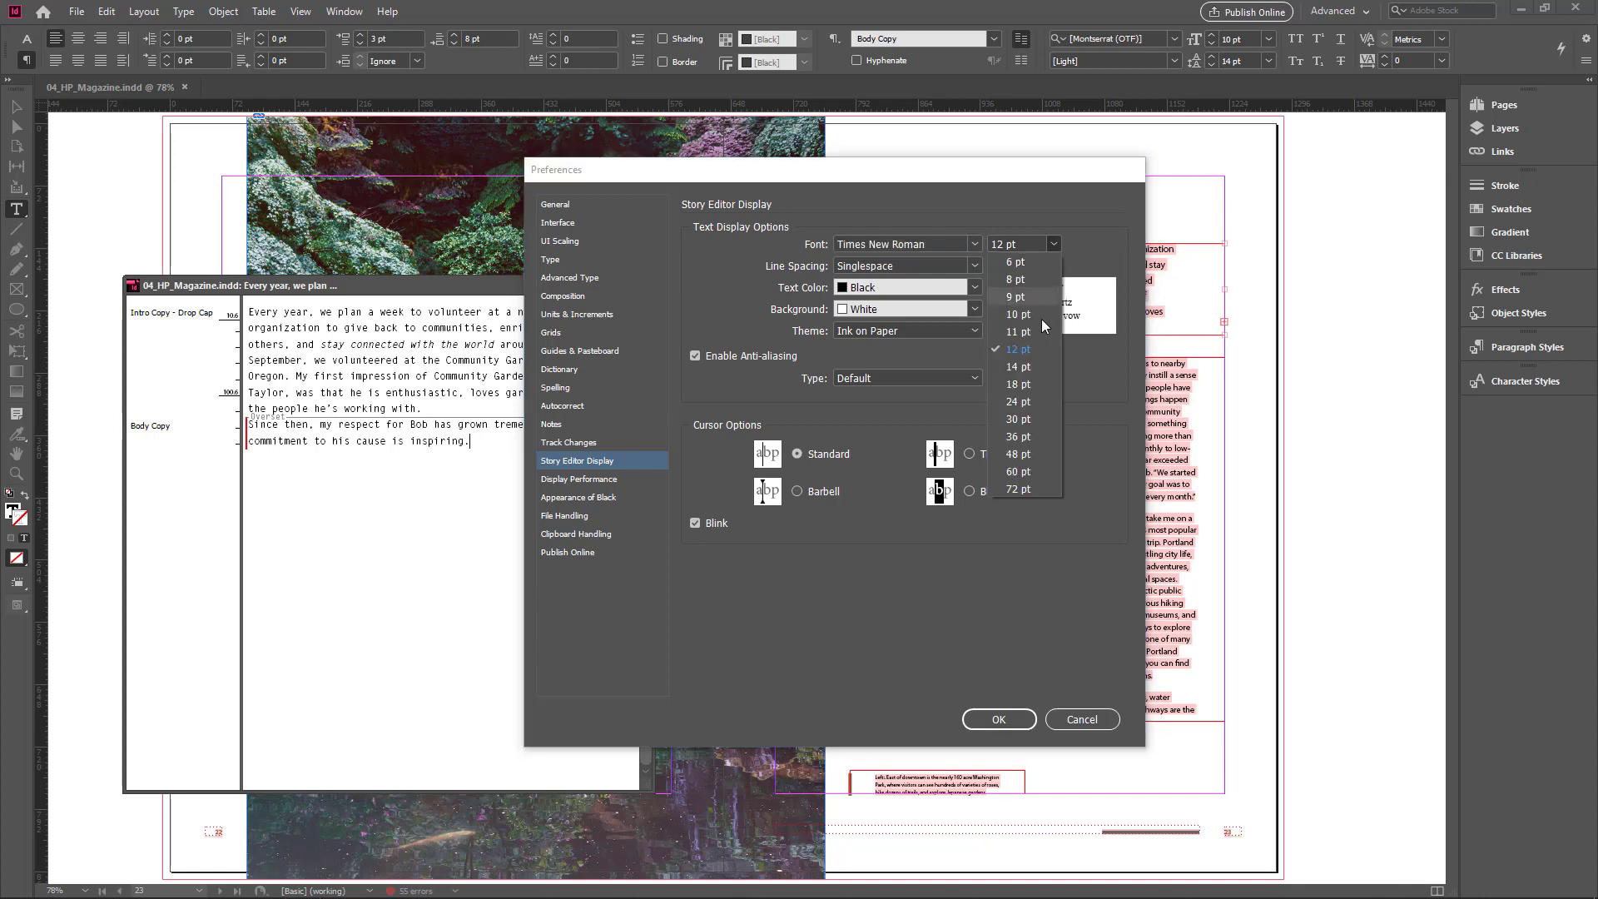
{"action": "left_click", "coordinate": [1028, 386]}
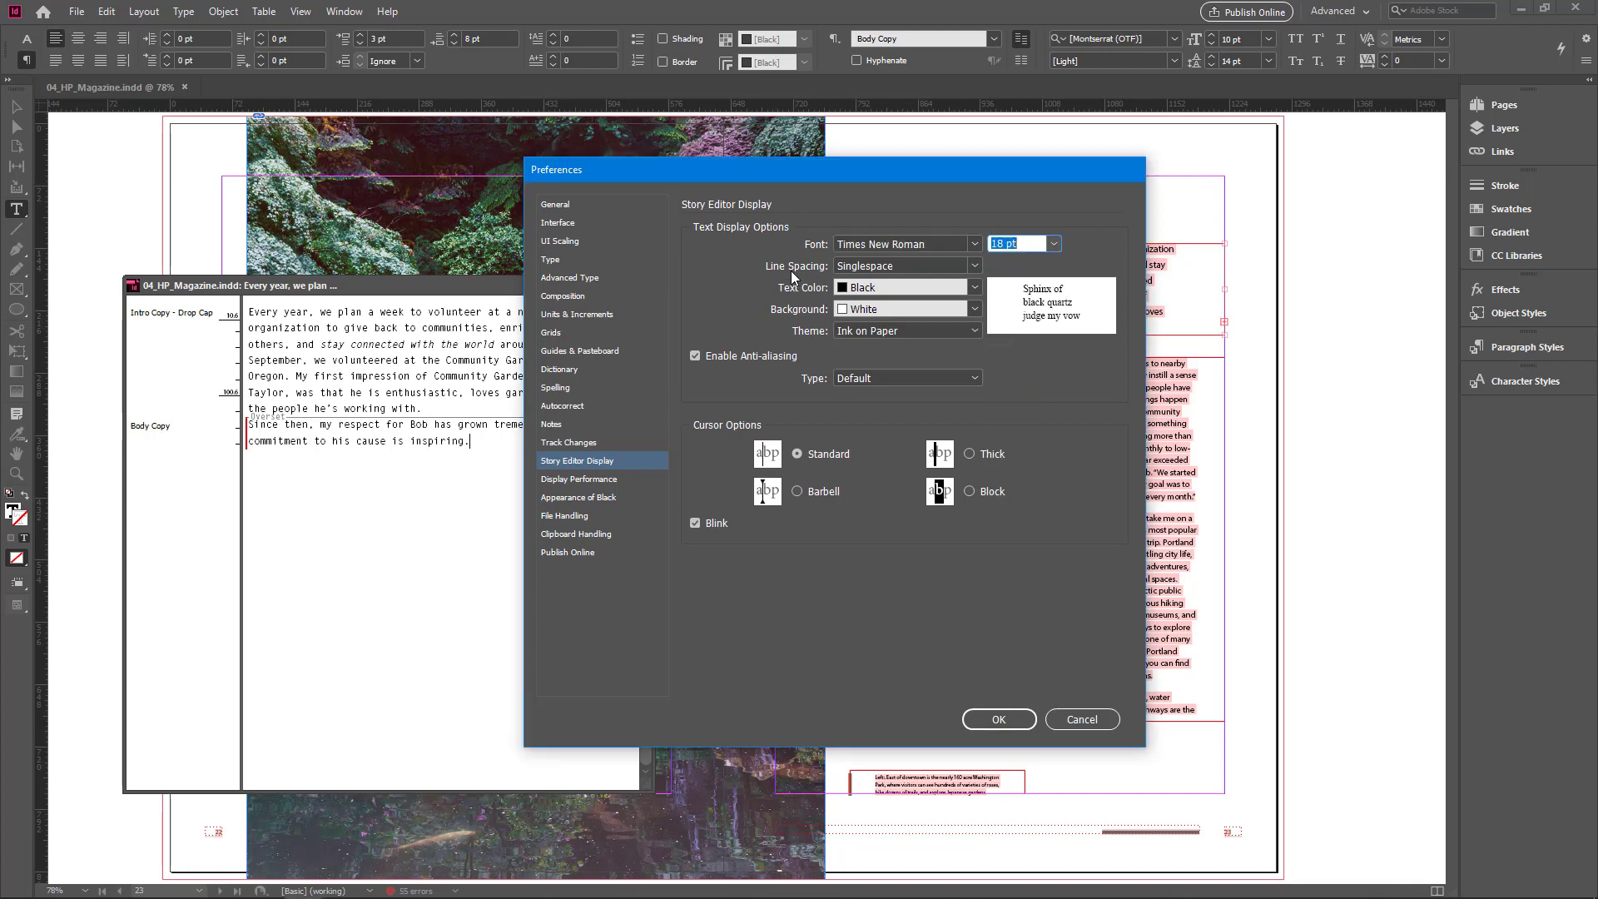
Set the Story Editor line spacing to Doublespace and the cursor style to Barbell, and apply the preferences
{"action": "left_click", "coordinate": [977, 267]}
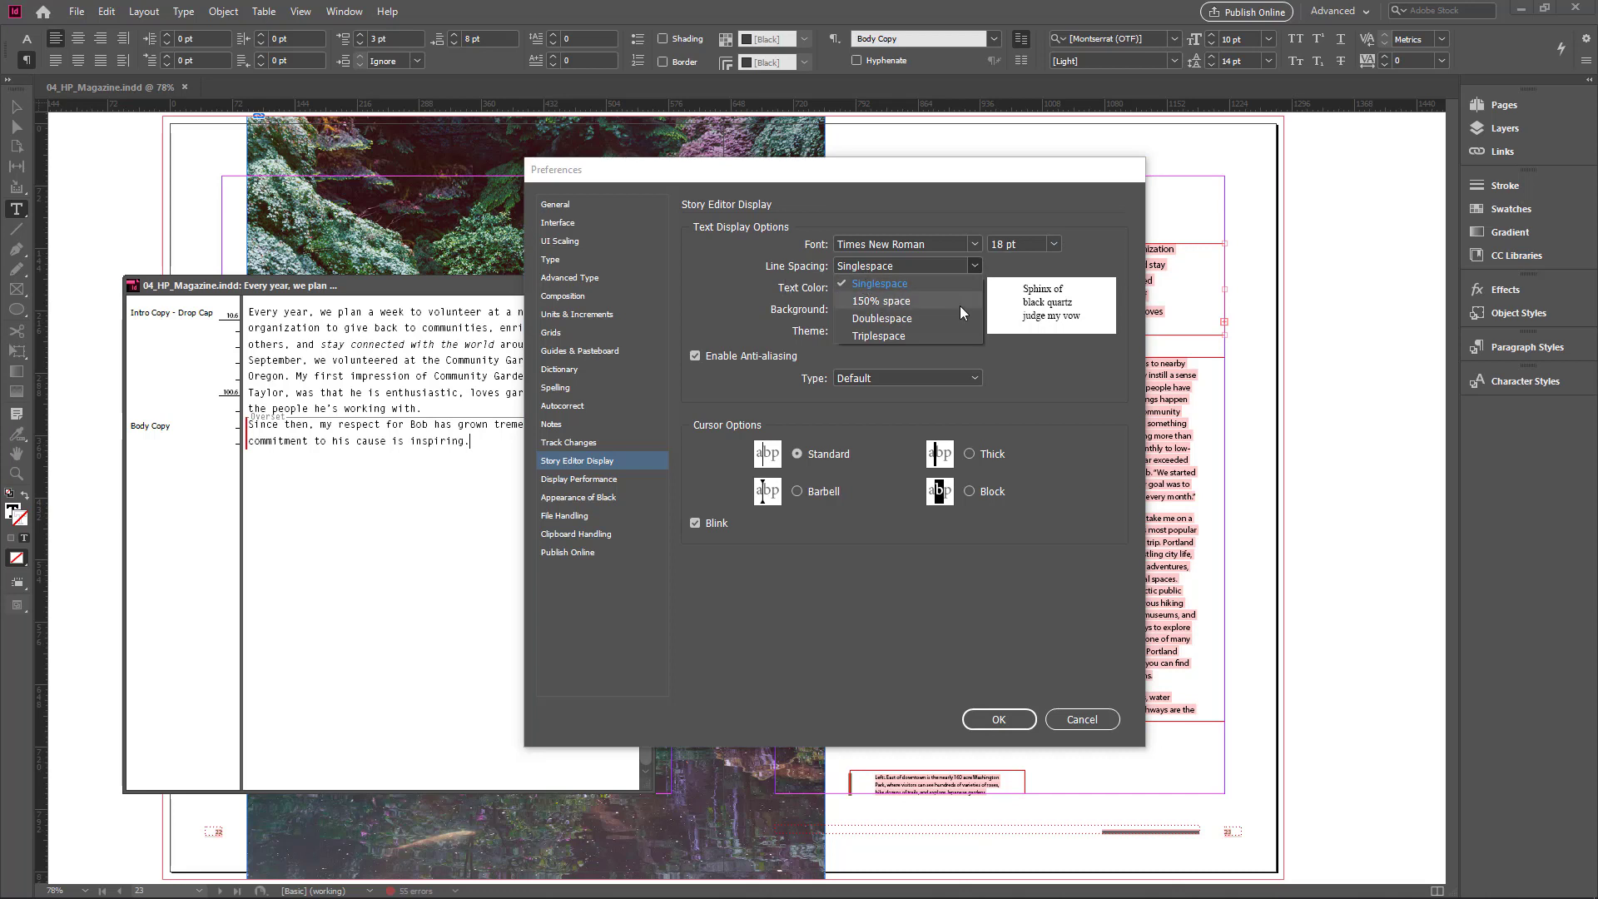
{"action": "left_click", "coordinate": [911, 319]}
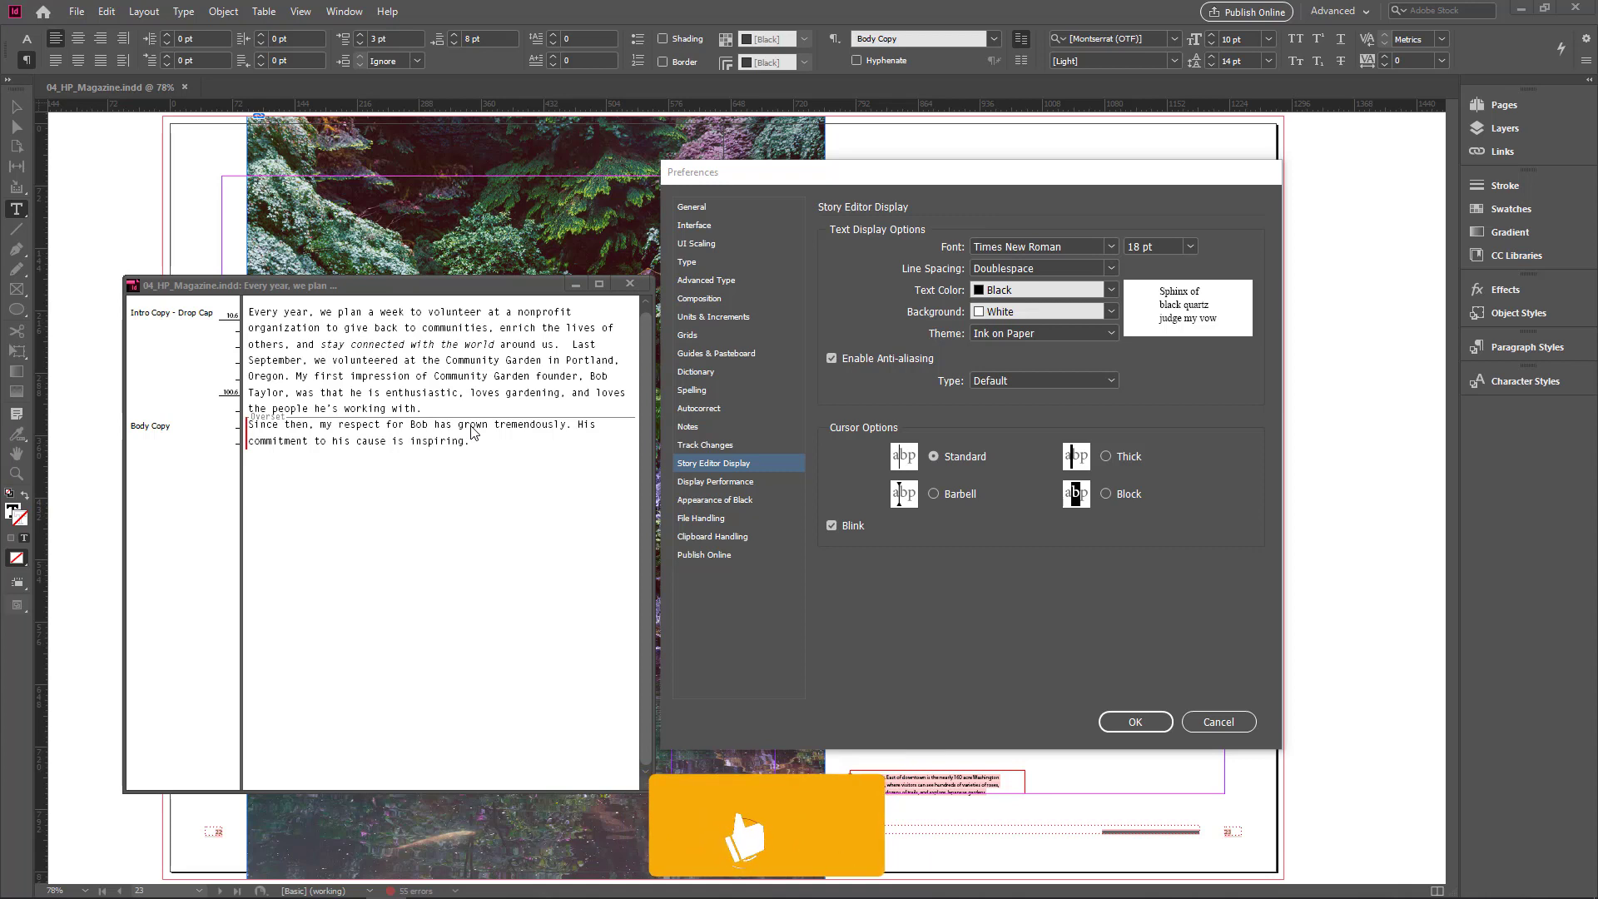
{"action": "left_click", "coordinate": [1106, 457]}
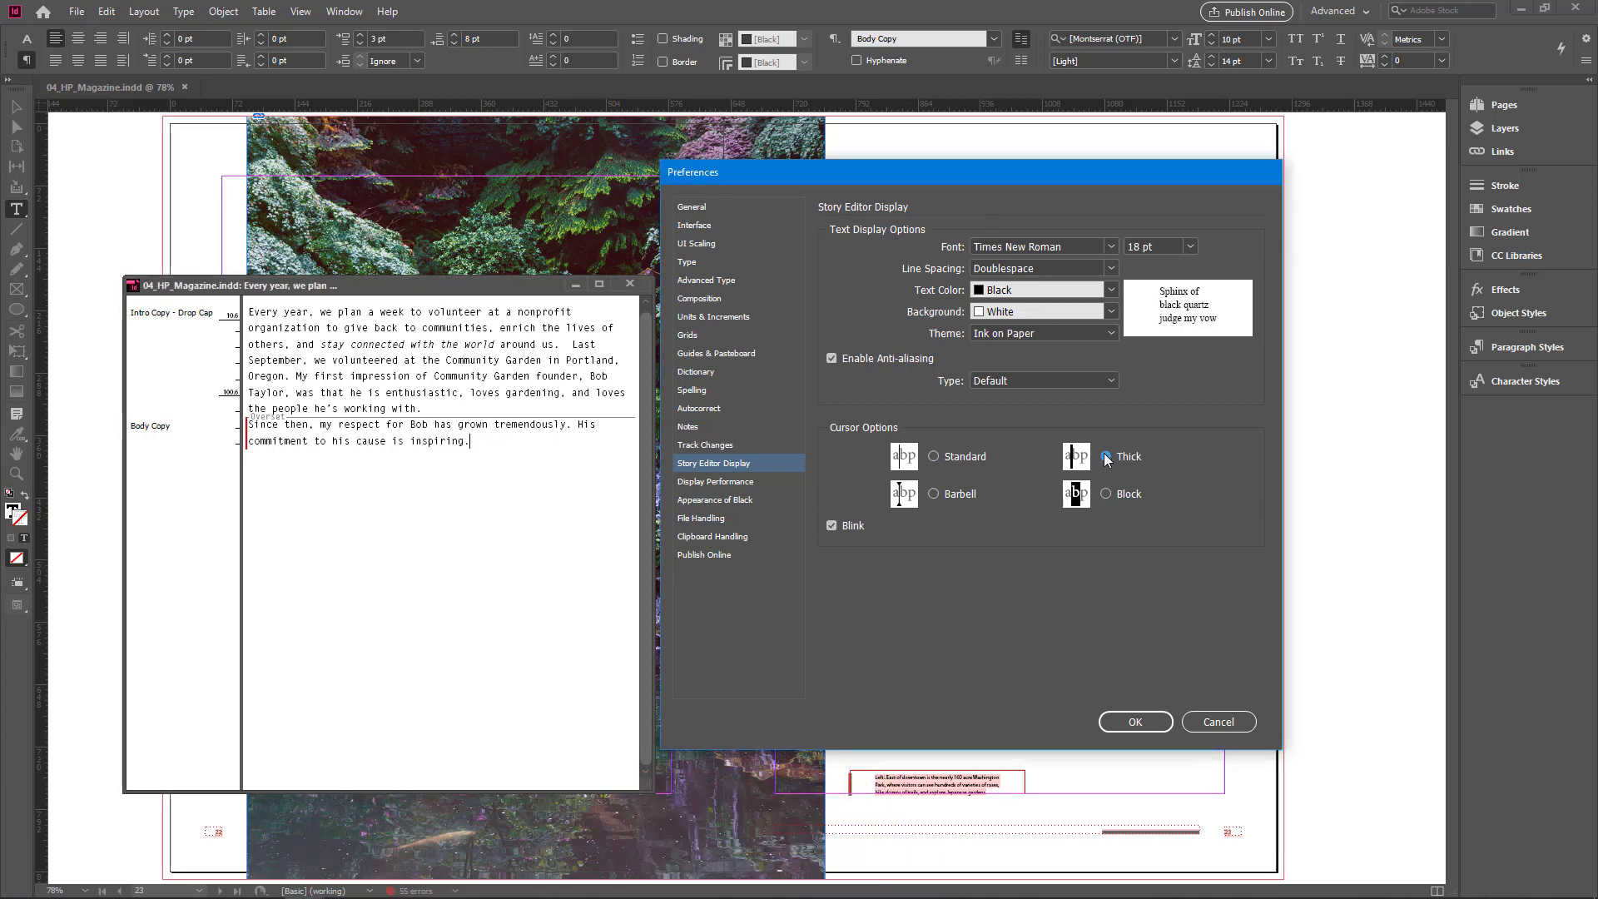
{"action": "left_click", "coordinate": [1102, 496]}
{"action": "left_click", "coordinate": [1151, 720]}
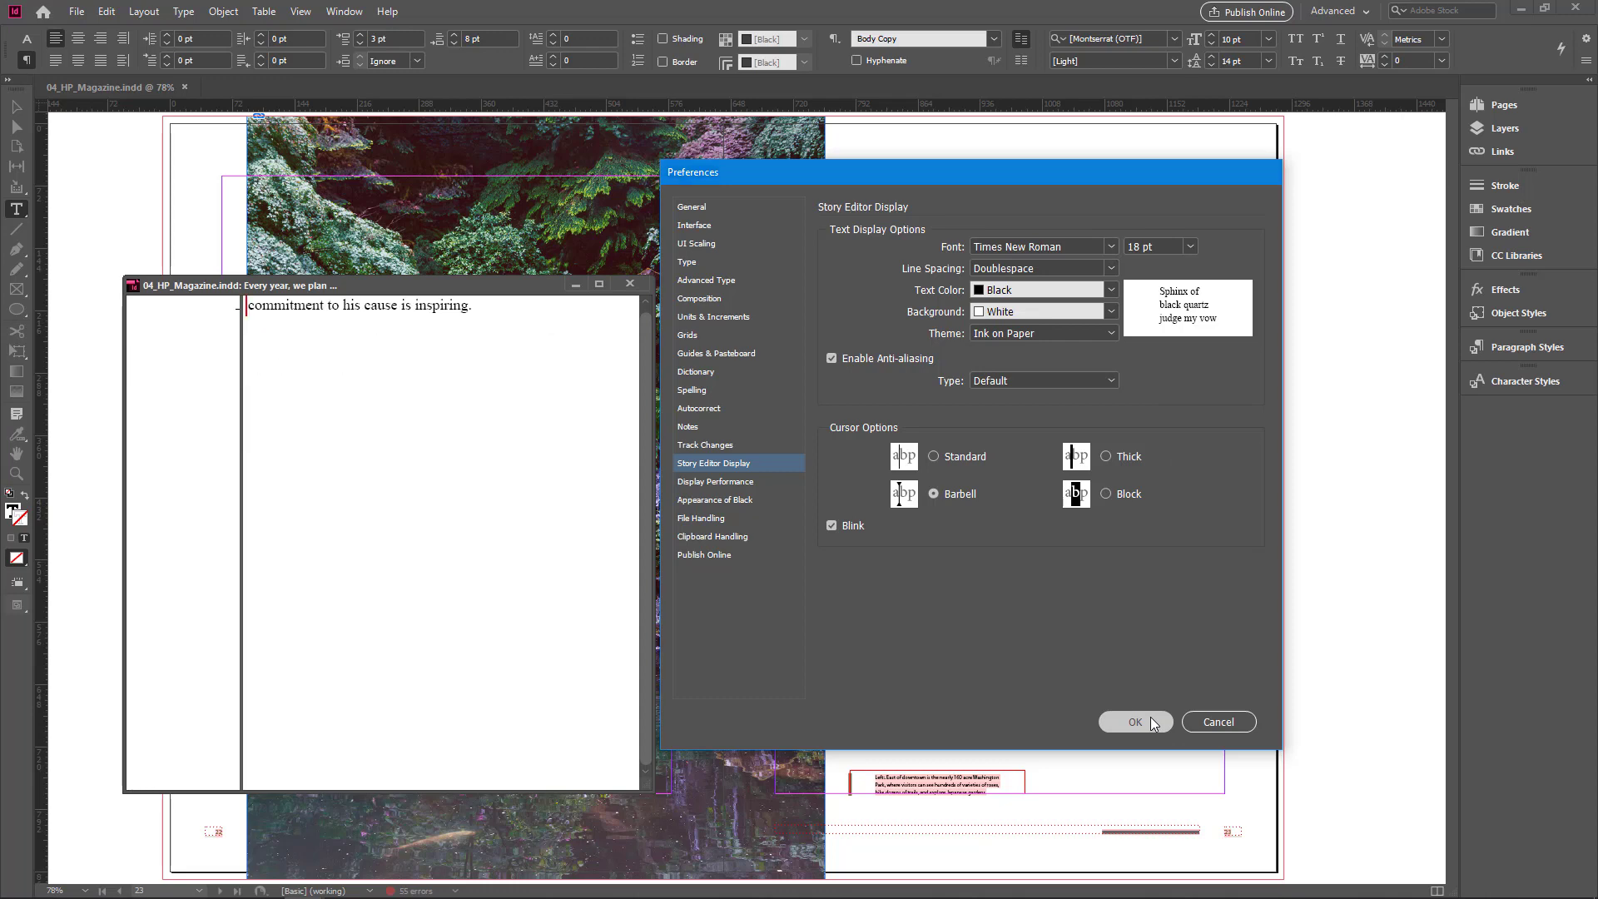
Review the story from its first line in Story Editor and place the text cursor within the intro paragraph
{"action": "scroll", "coordinate": [589, 535], "scroll_direction": "up", "scroll_amount": 5}
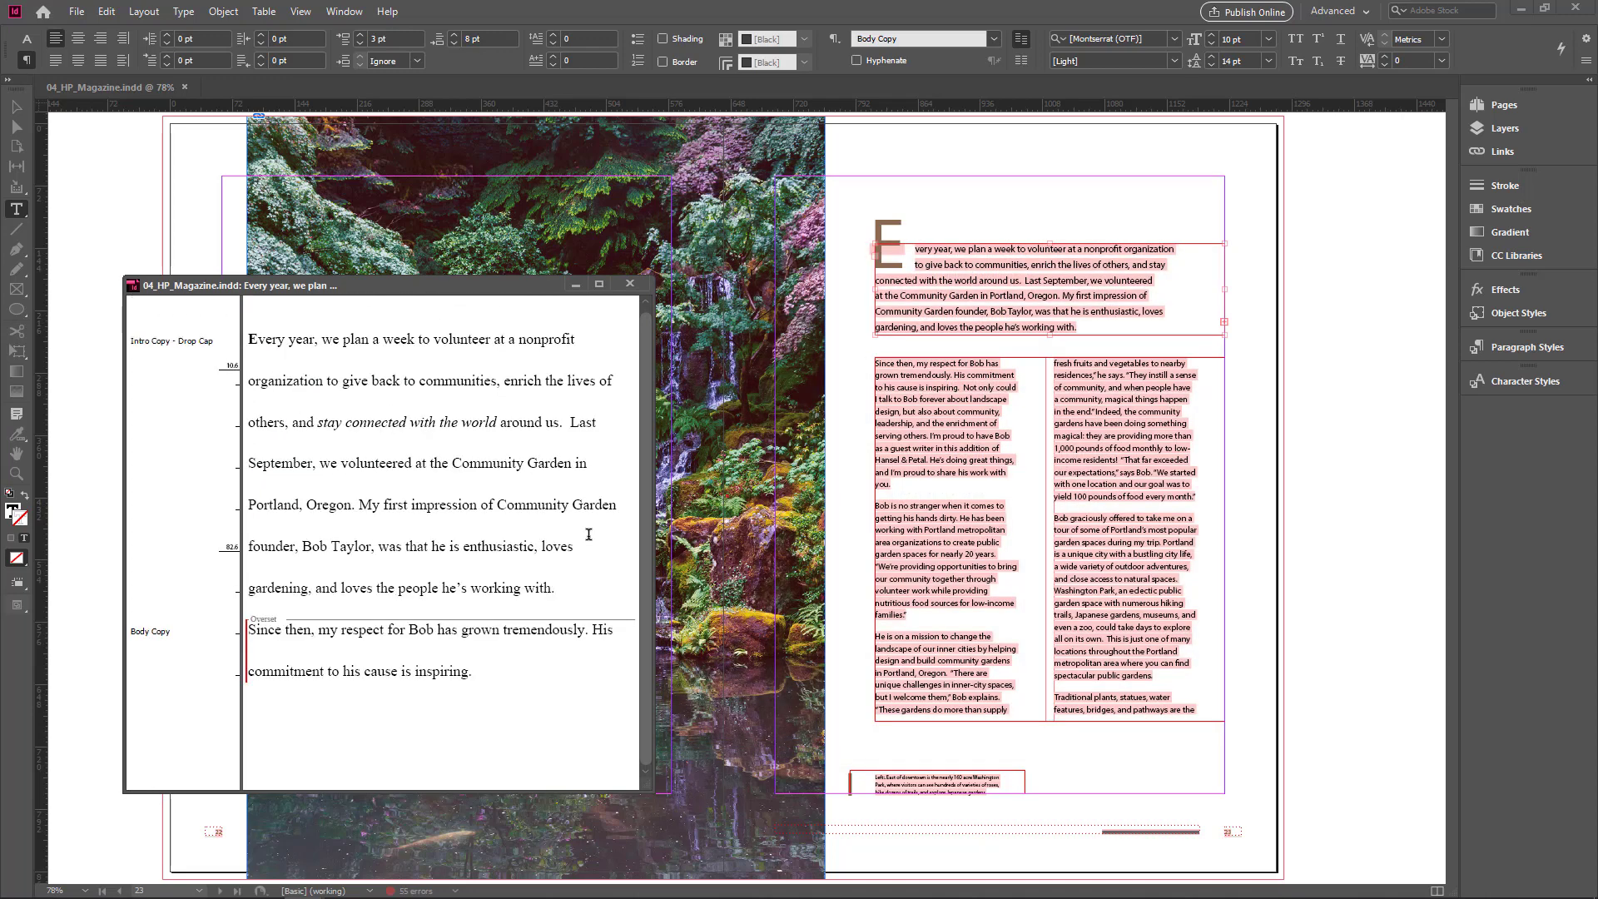
{"action": "scroll", "coordinate": [589, 535], "scroll_direction": "up", "scroll_amount": 1}
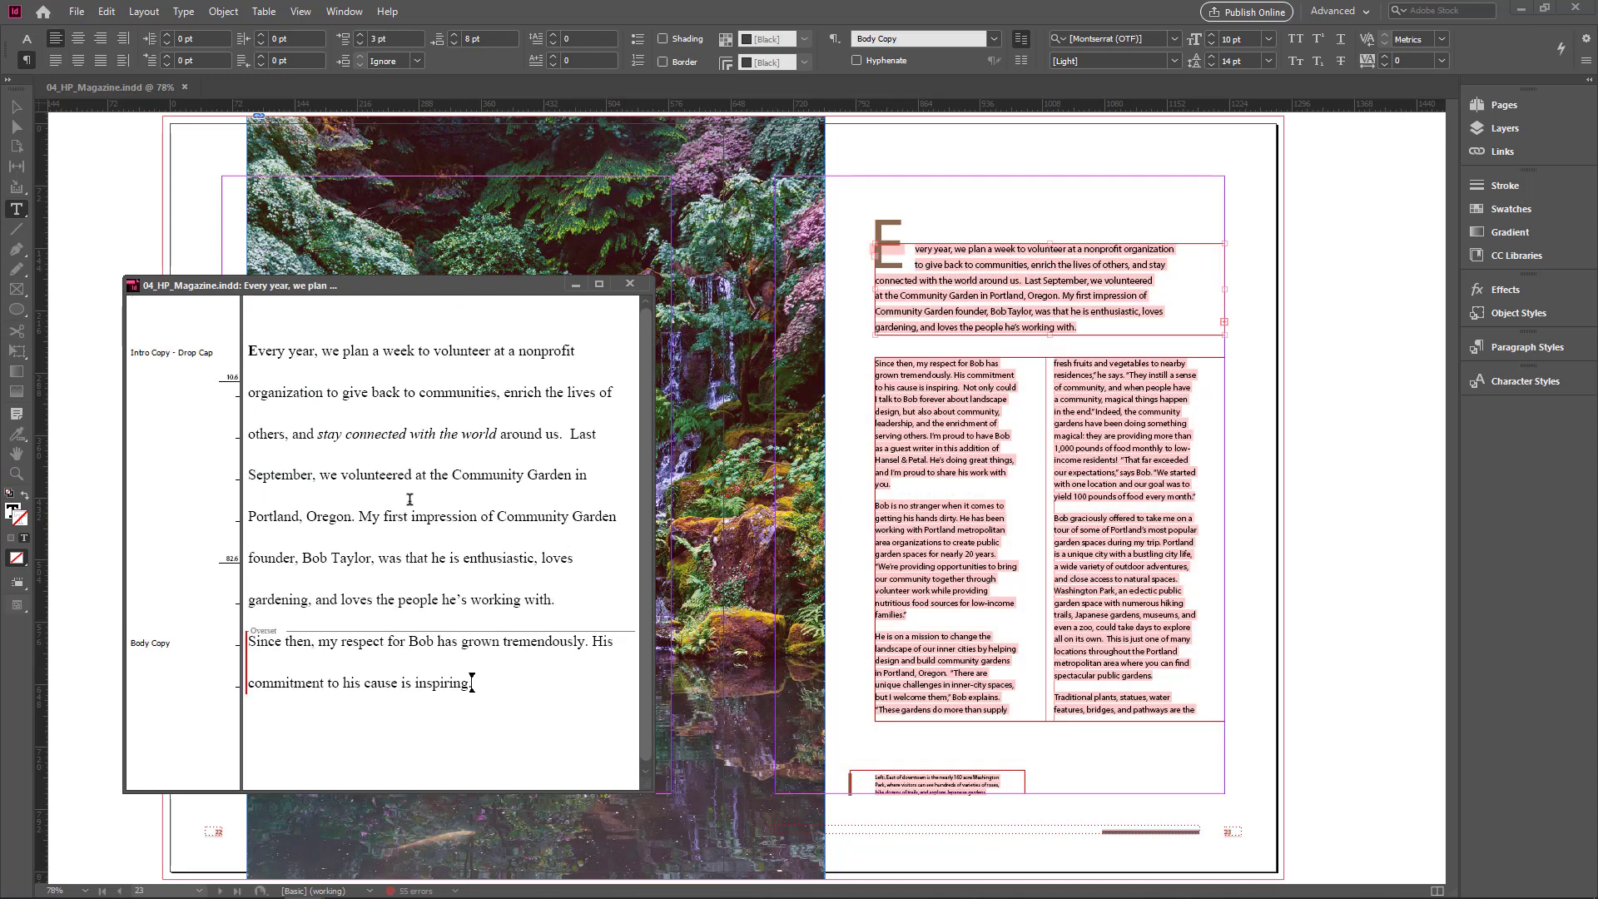
{"action": "left_click", "coordinate": [426, 441]}
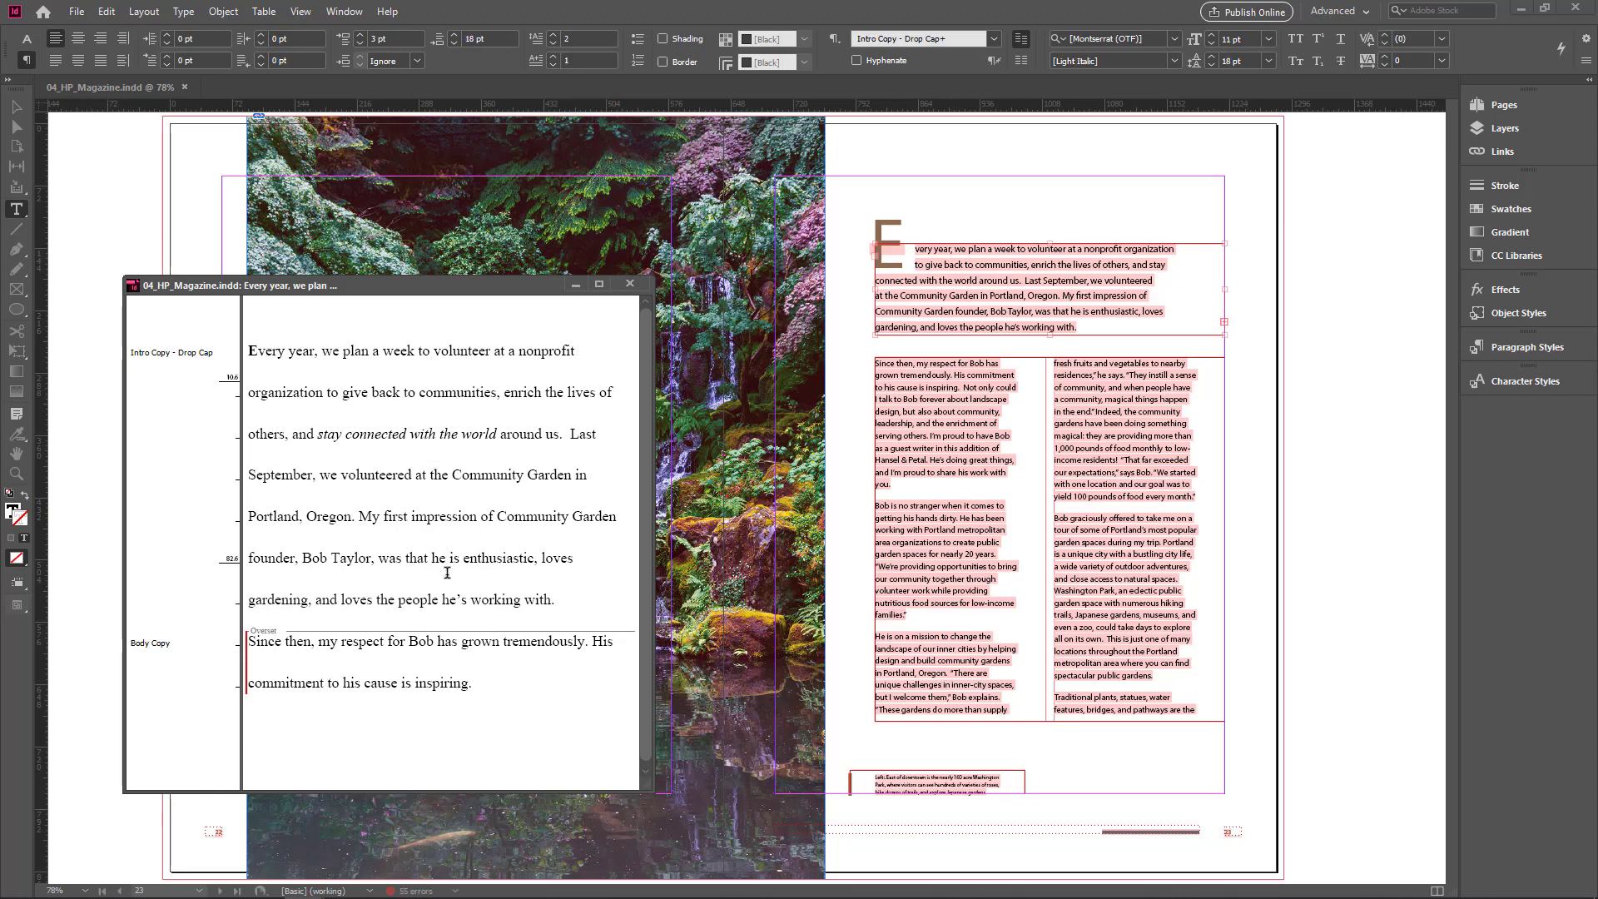
{"action": "left_click", "coordinate": [589, 551]}
Try to delete the intro paragraph's last sentence, beginning "My first impression", in Story Editor
{"action": "left_click", "coordinate": [360, 516]}
{"action": "left_click_drag", "start_coordinate": [360, 516], "coordinate": [596, 593]}
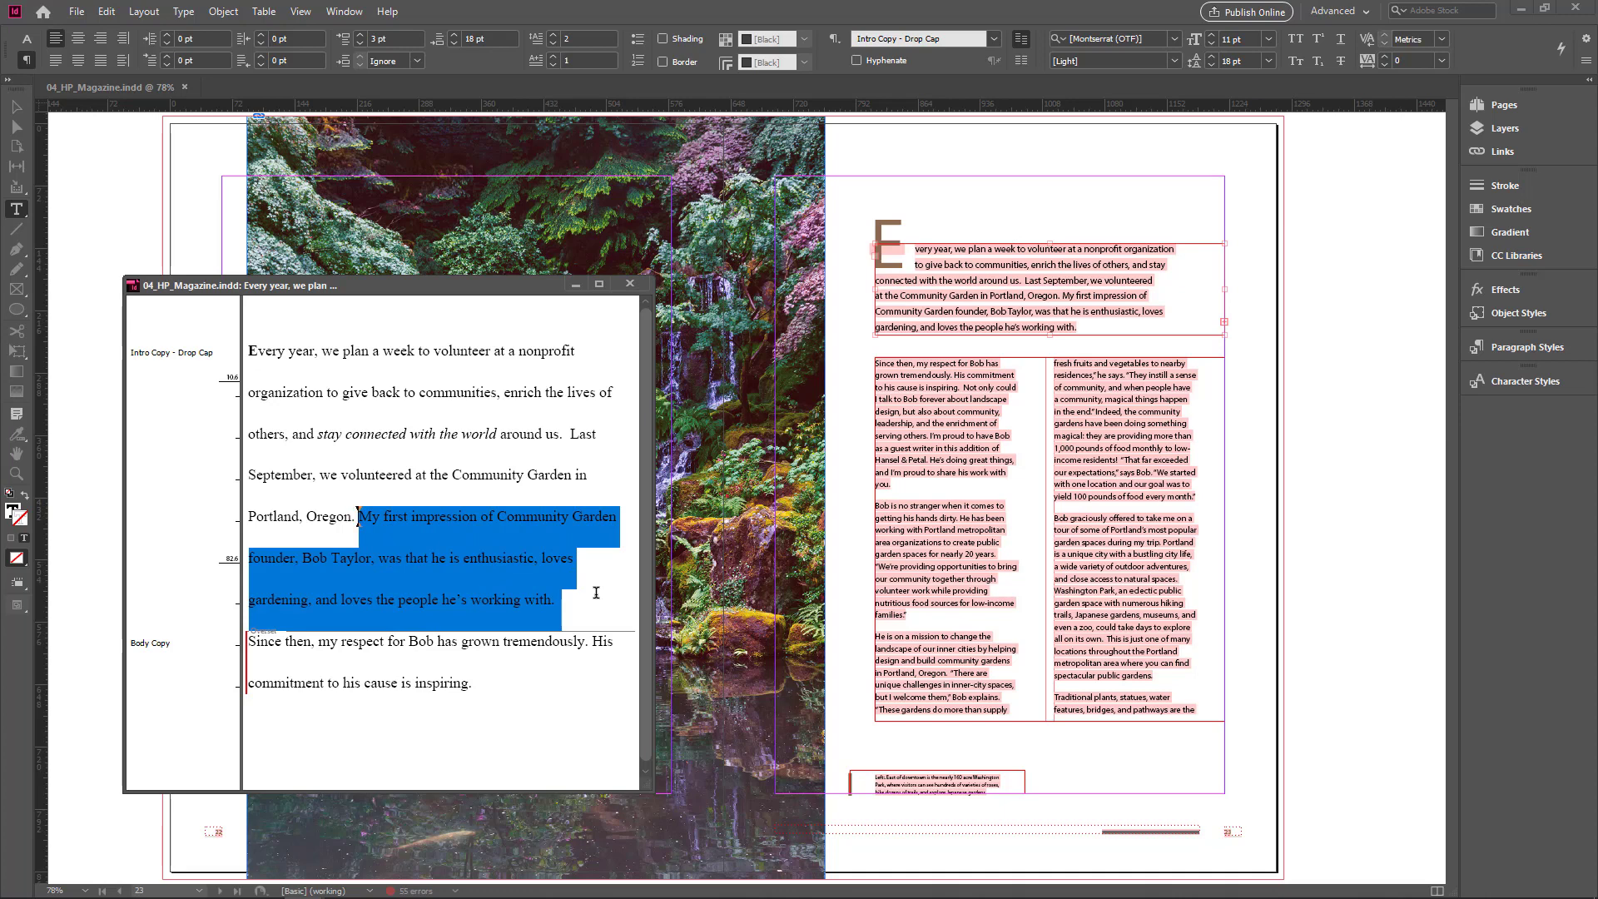
{"action": "key", "text": "BackSpace"}
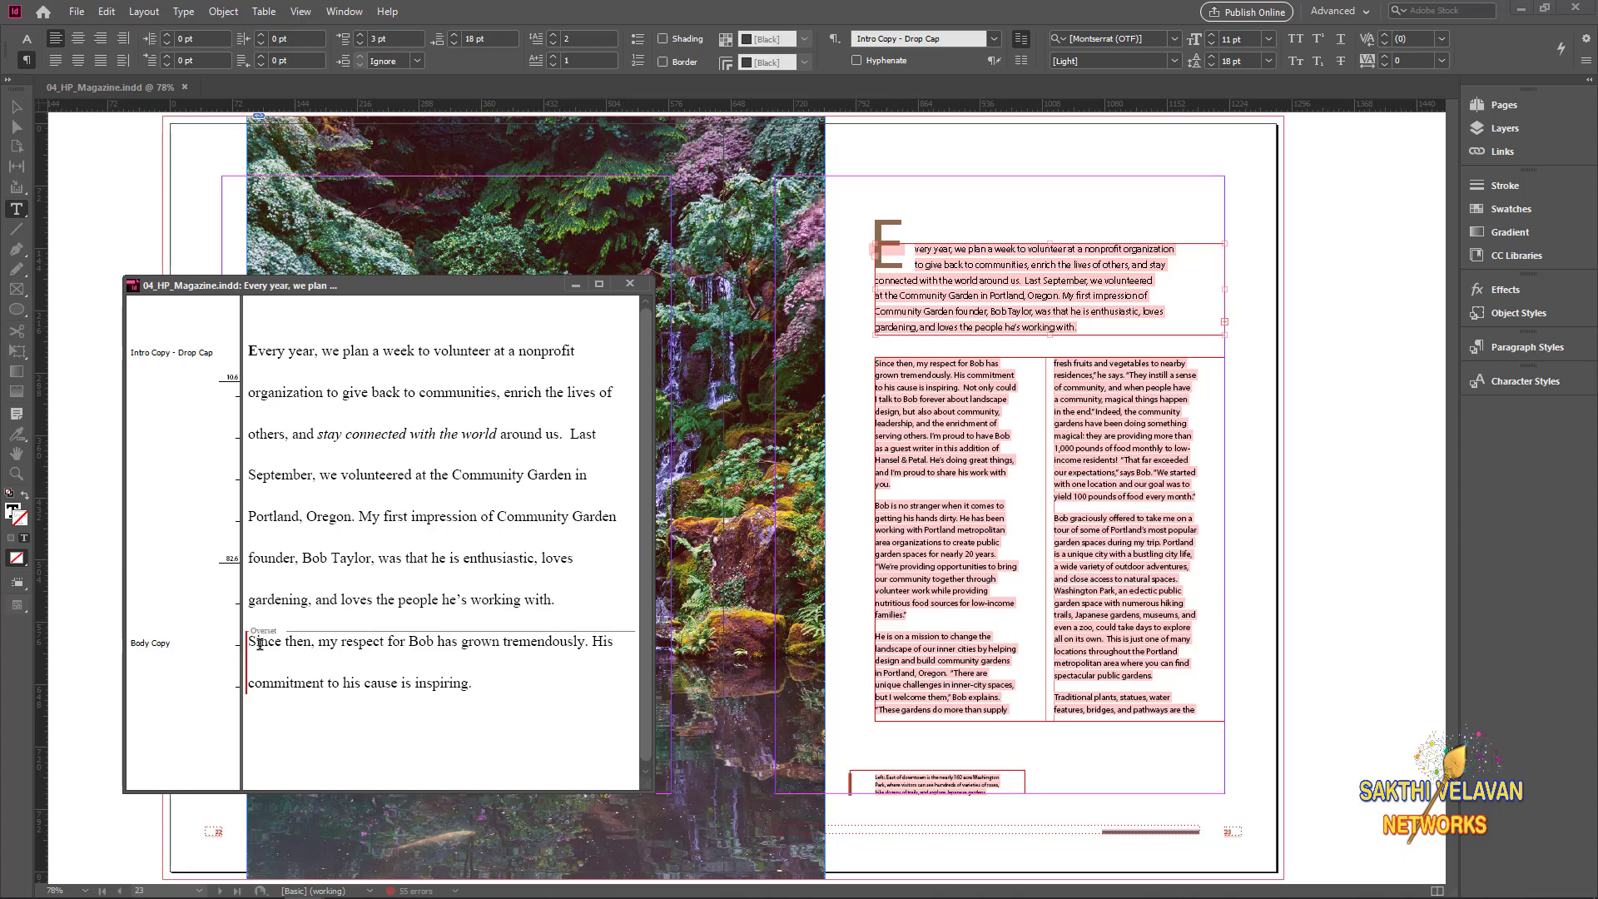
{"action": "left_click_drag", "start_coordinate": [248, 639], "coordinate": [272, 631]}
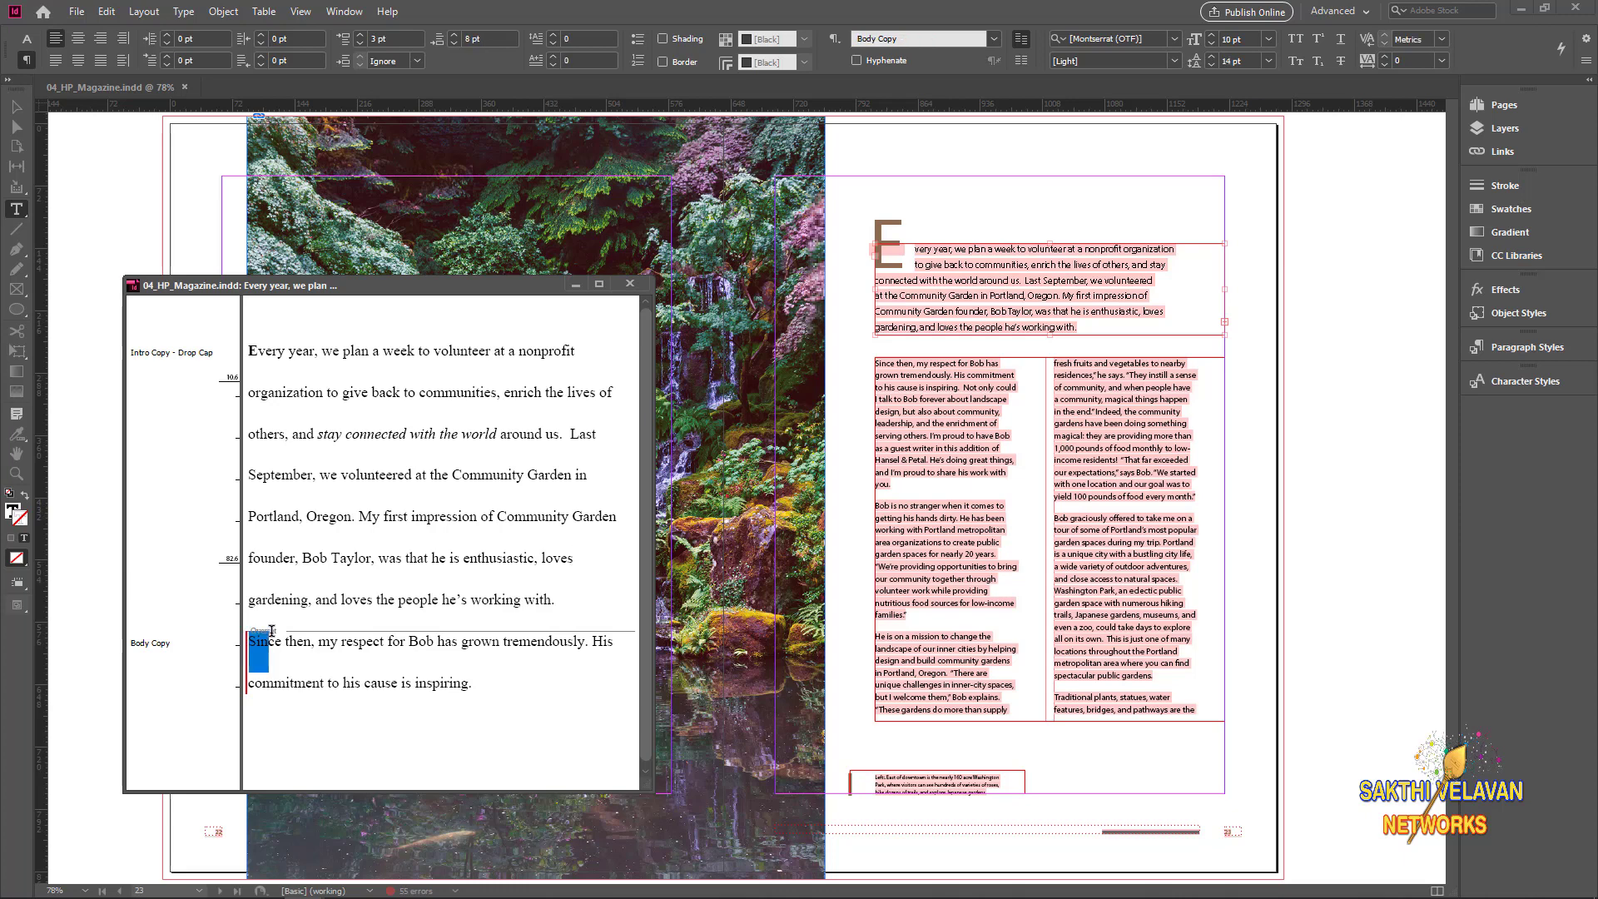
{"action": "left_click", "coordinate": [361, 514]}
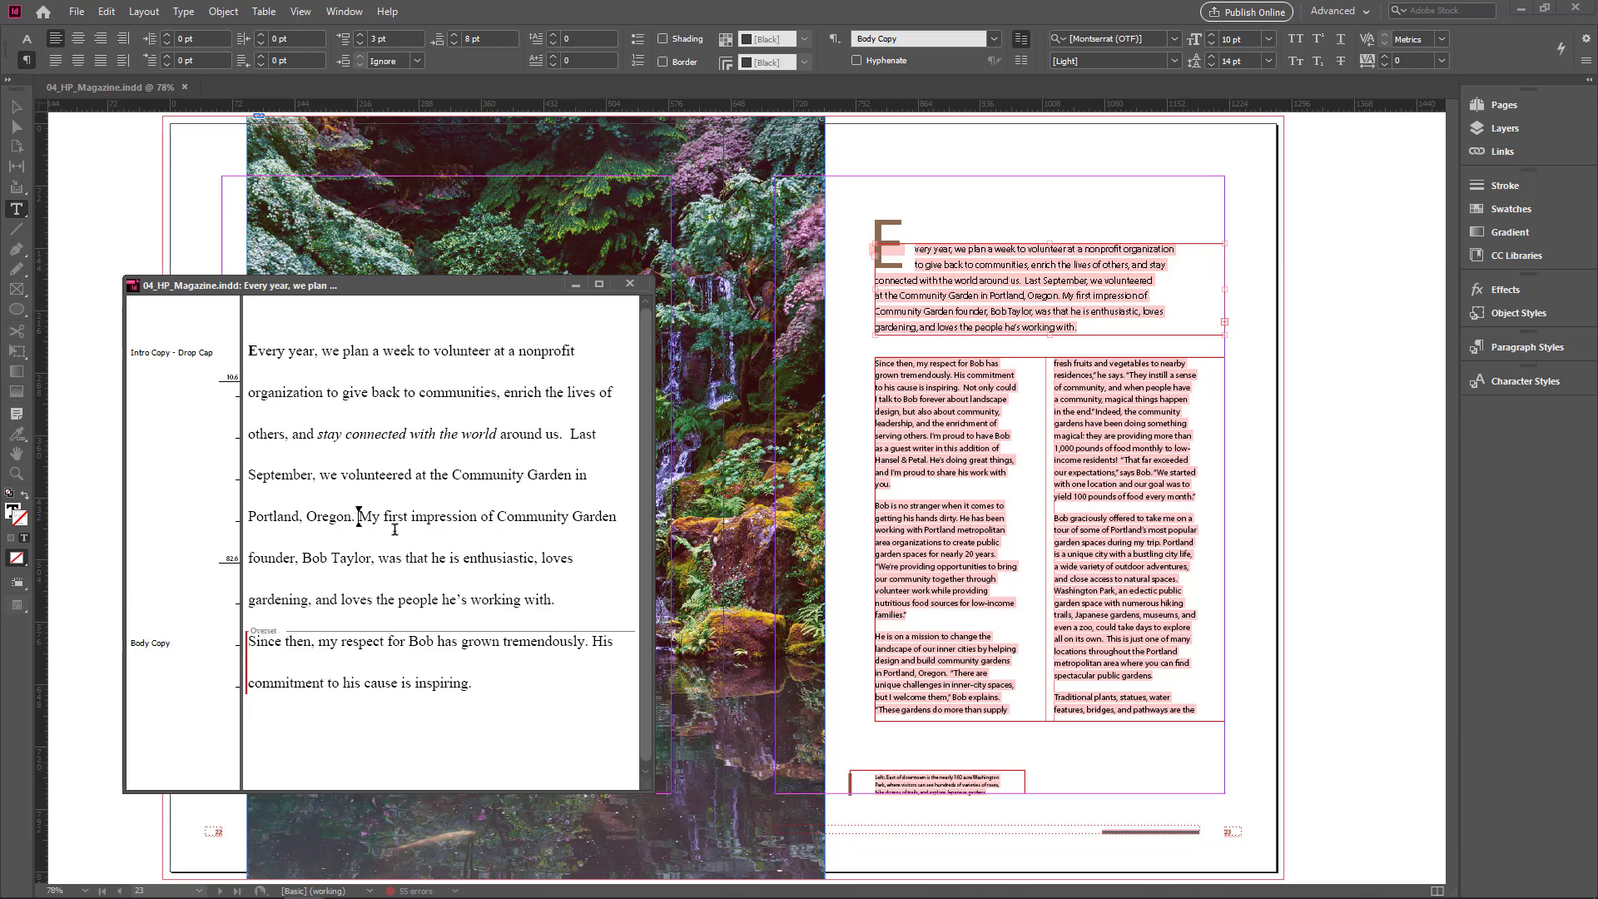
{"action": "left_click", "coordinate": [596, 601], "text": "shift"}
{"action": "key", "text": "BackSpace"}
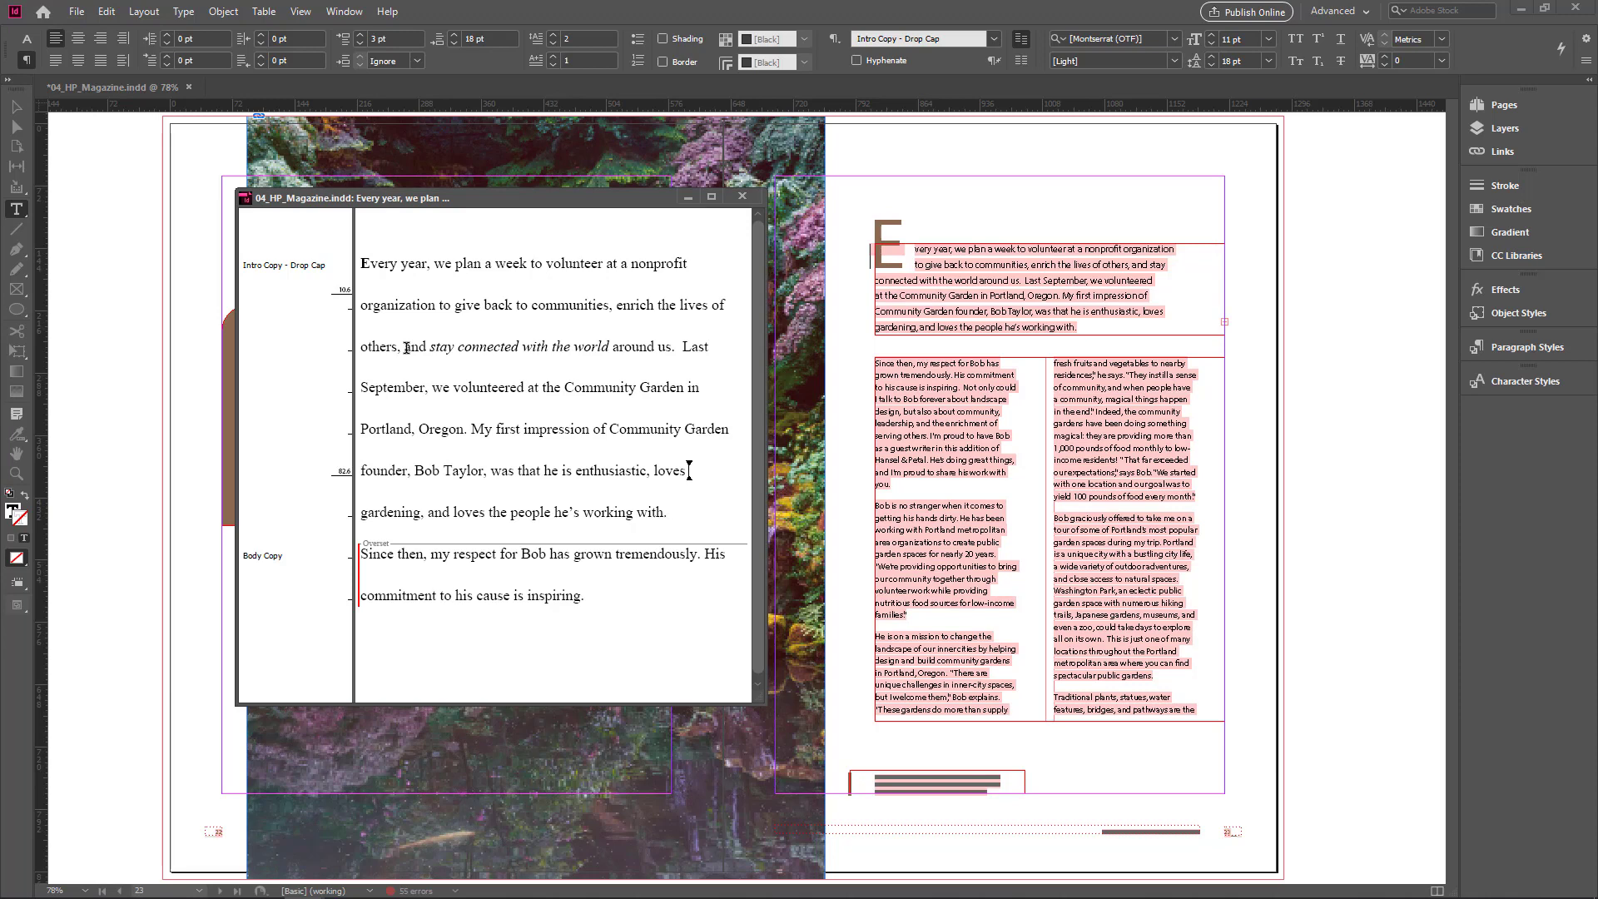
Select "and stay connected with the world around us" in Story Editor, locate it in the layout, and close the story window
{"action": "left_click_drag", "start_coordinate": [405, 346], "coordinate": [671, 345]}
{"action": "key", "text": "ctrl+y"}
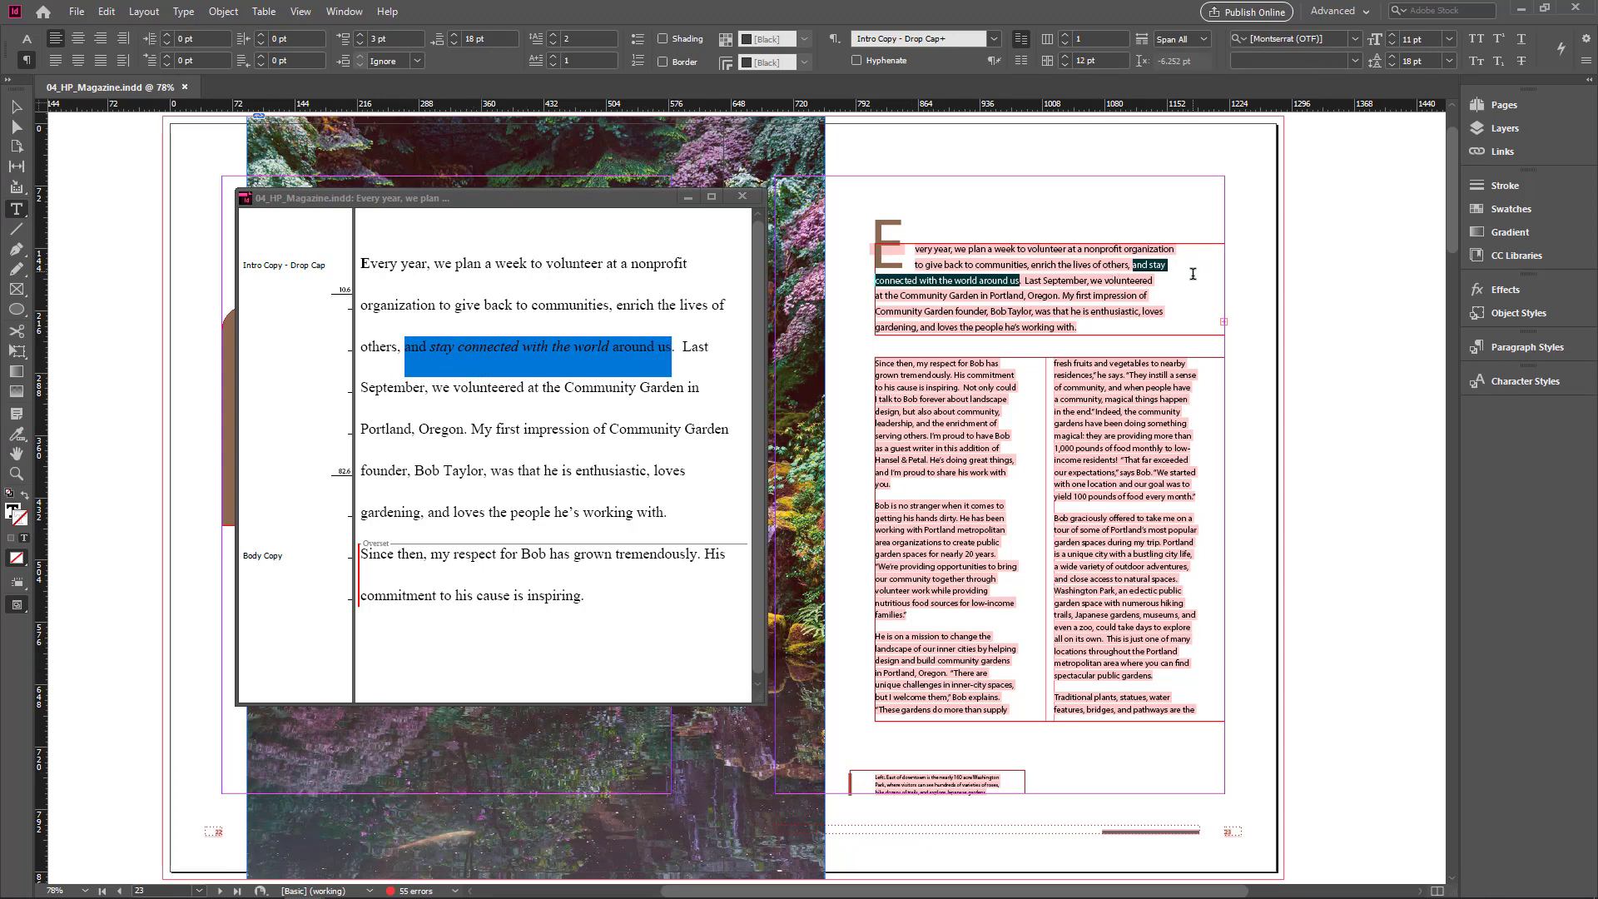
{"action": "key", "text": "ctrl+y"}
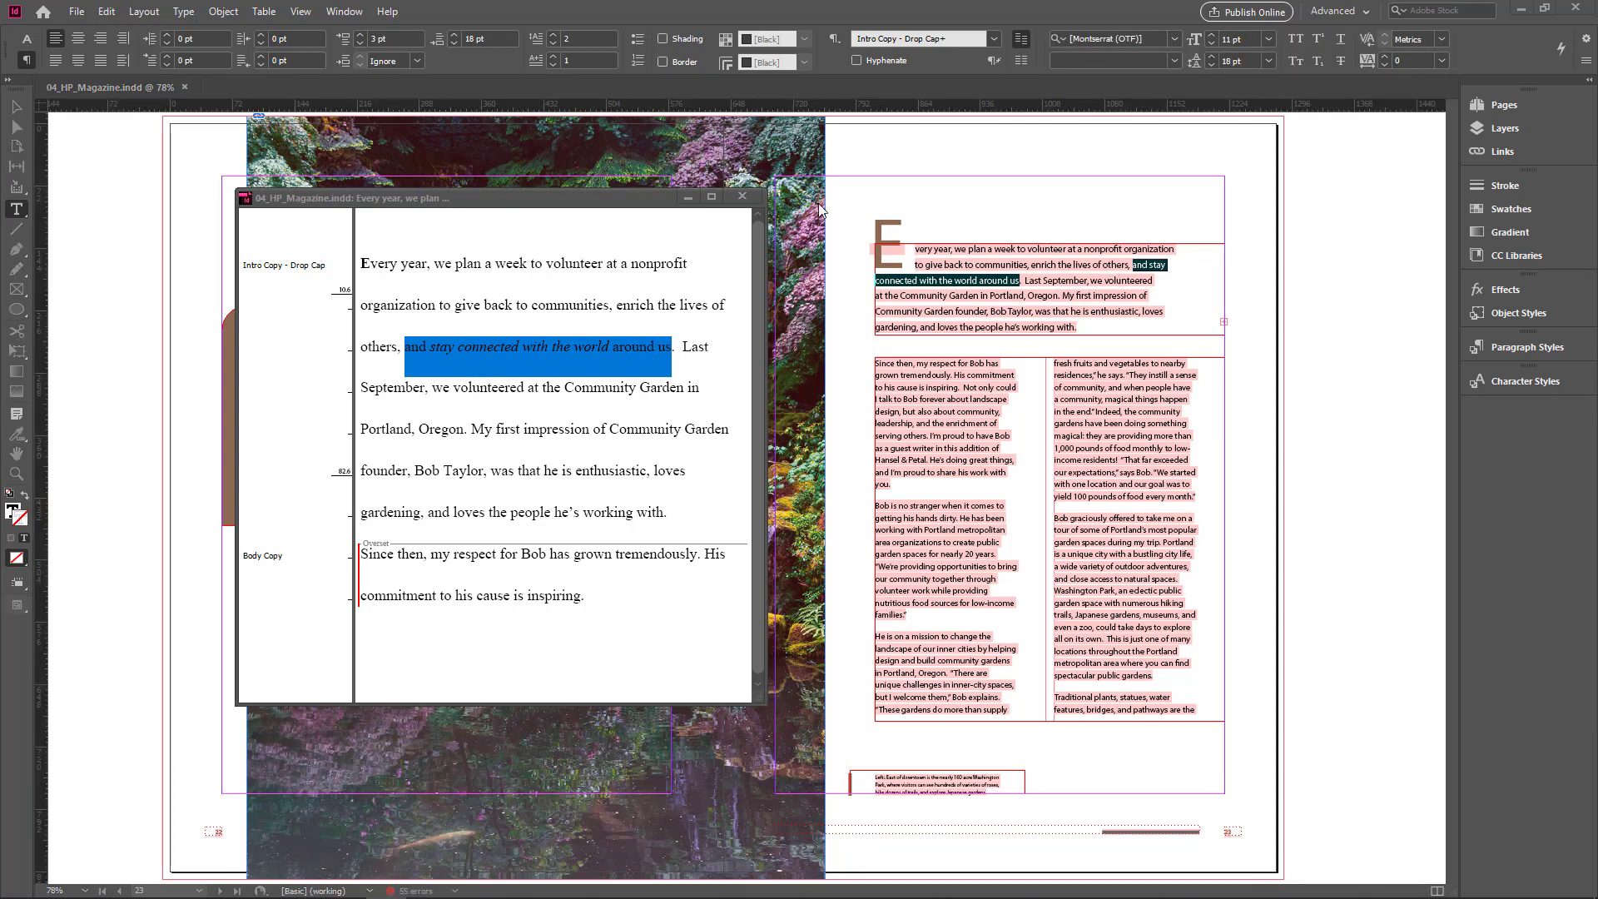
{"action": "left_click", "coordinate": [749, 196]}
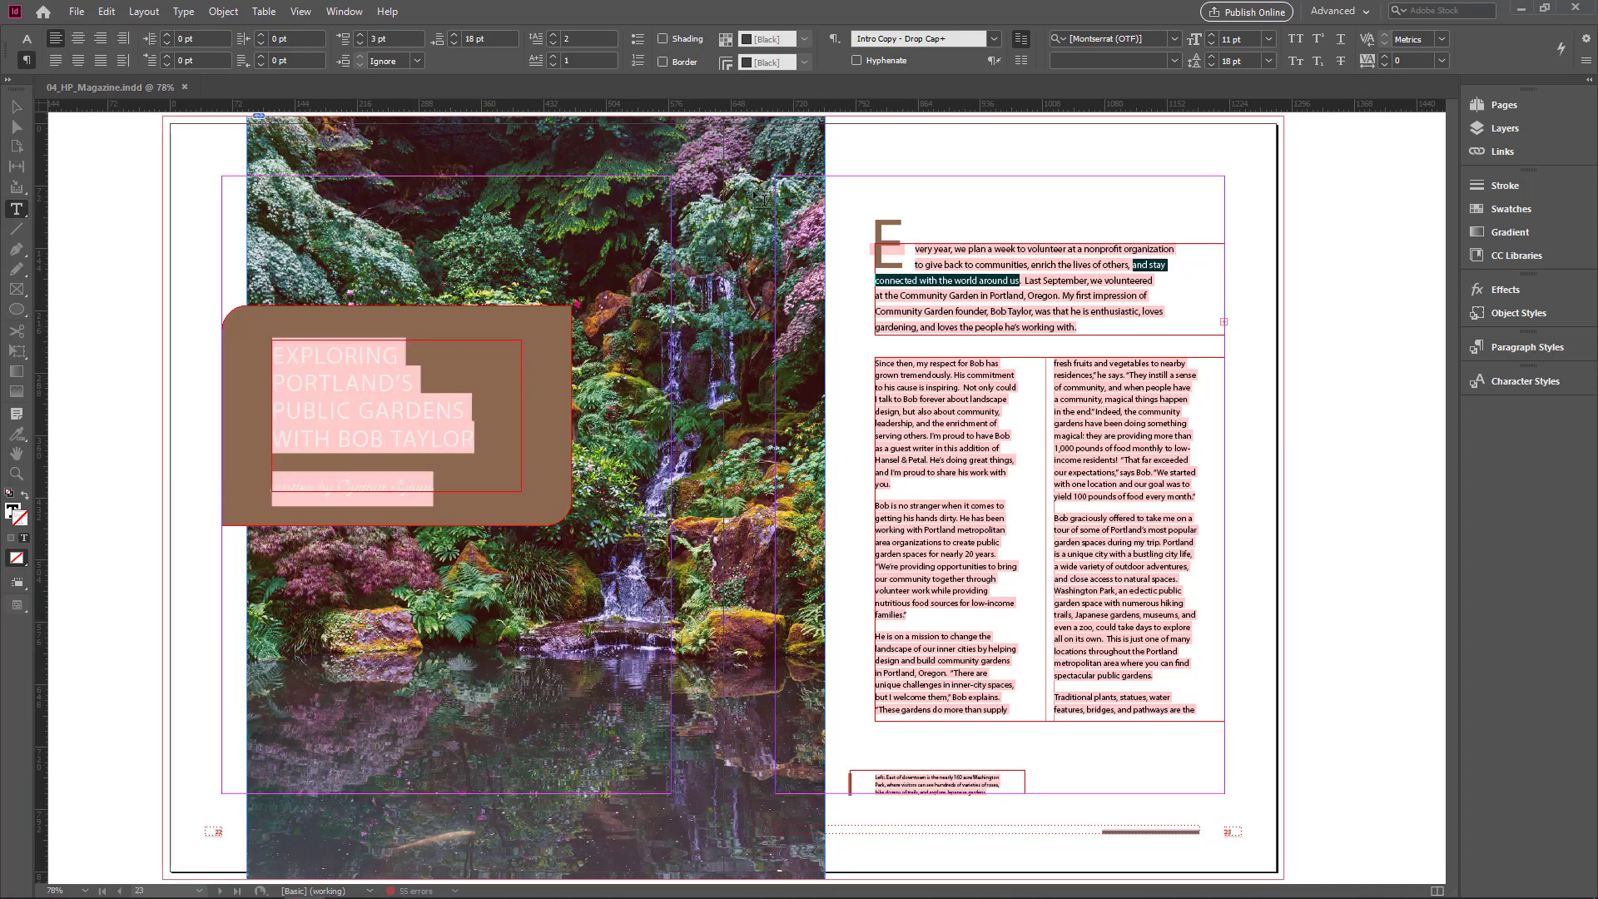
Select the intro paragraph's text after "founder," in the layout, open it in Story Editor, and make that window taller and slightly narrower
{"action": "left_click", "coordinate": [988, 304]}
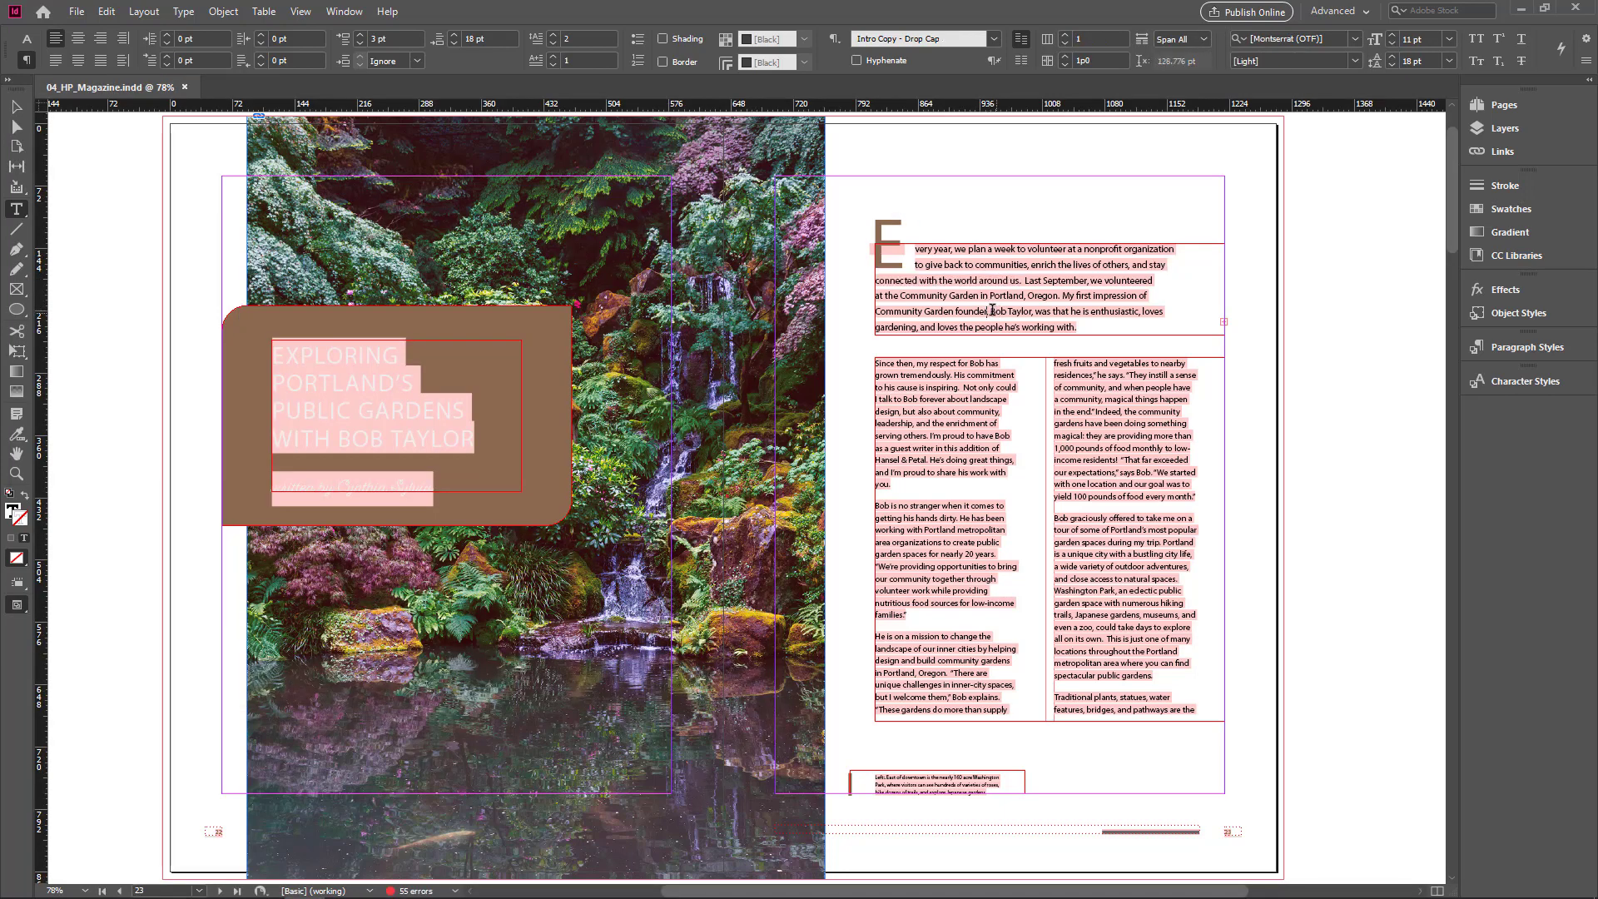
{"action": "left_click_drag", "start_coordinate": [988, 308], "coordinate": [1132, 323]}
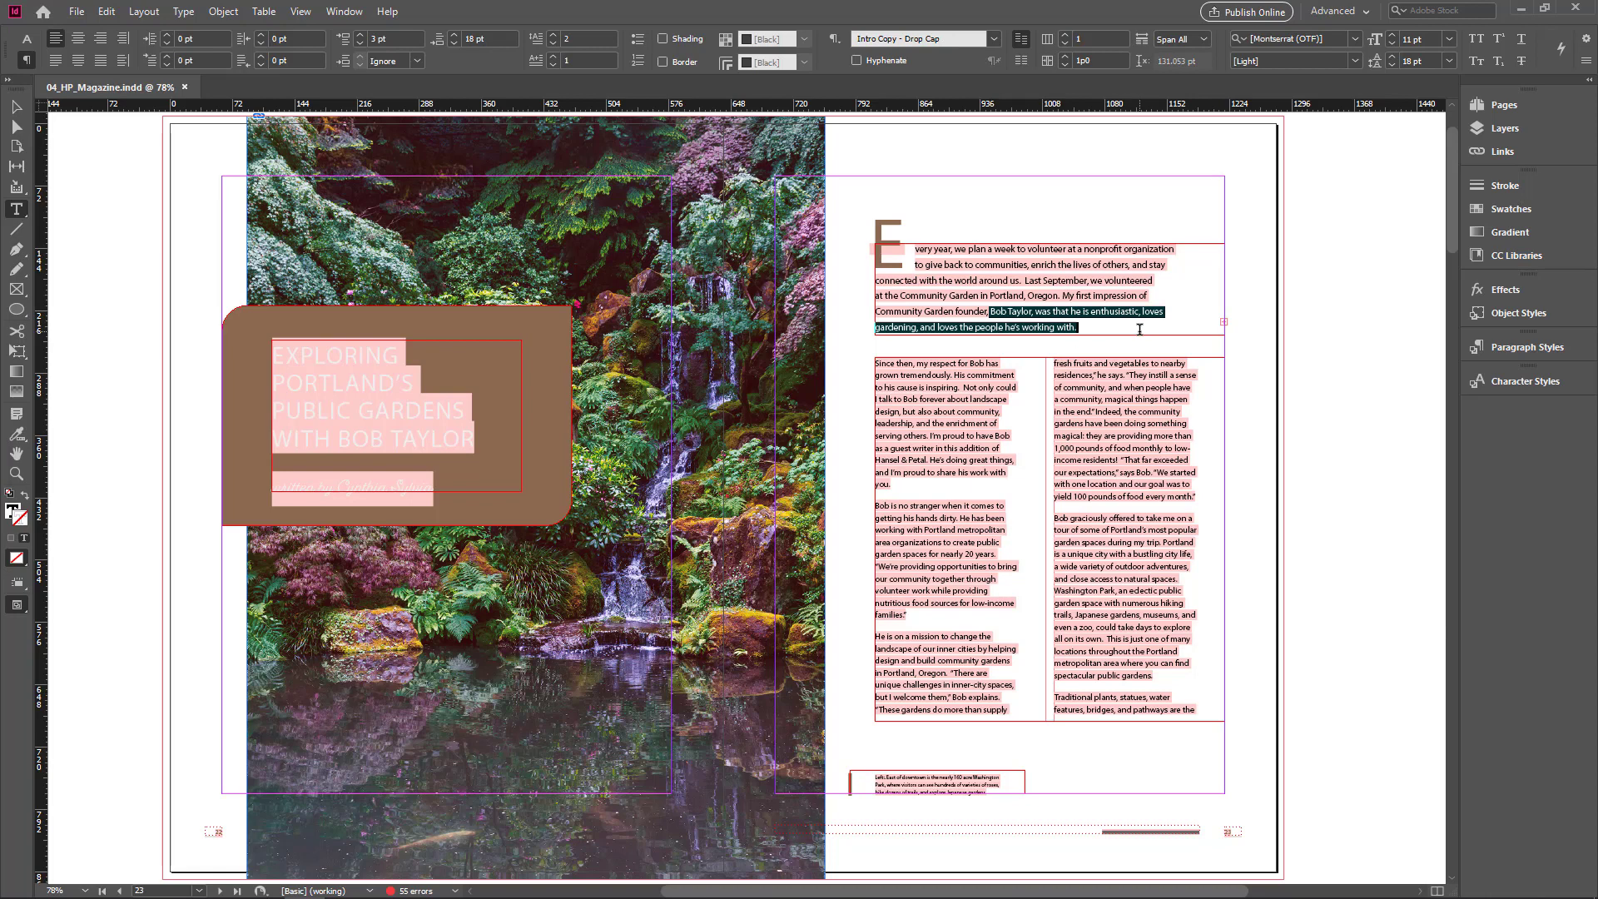
{"action": "key", "text": "ctrl+y"}
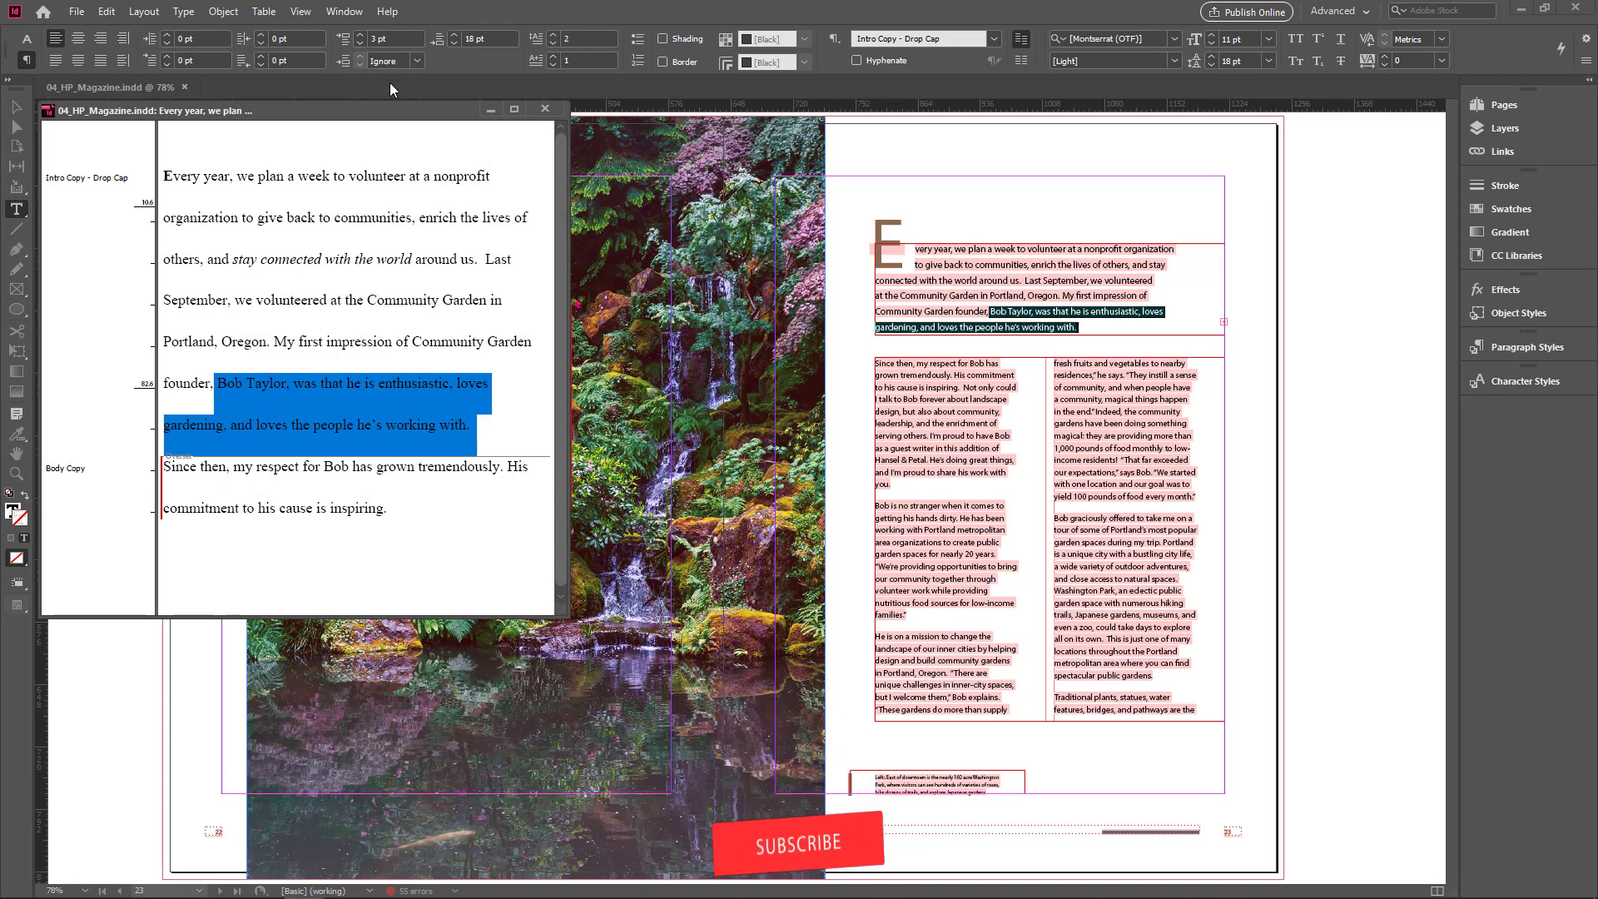
{"action": "left_click_drag", "start_coordinate": [400, 110], "coordinate": [689, 166]}
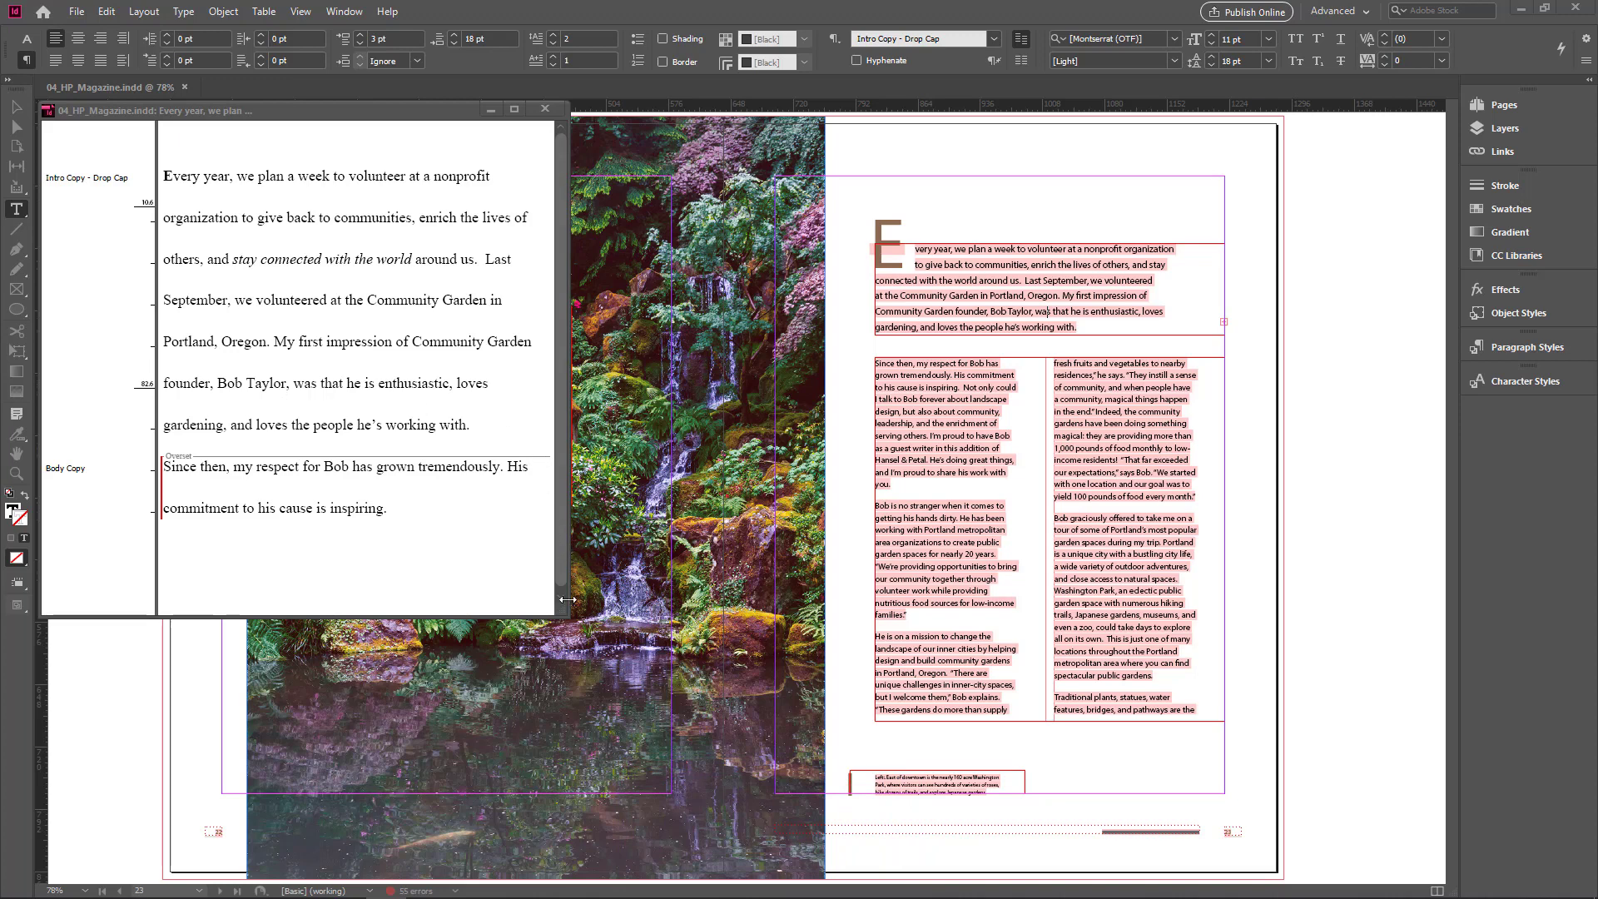
{"action": "left_click_drag", "start_coordinate": [557, 606], "coordinate": [539, 812]}
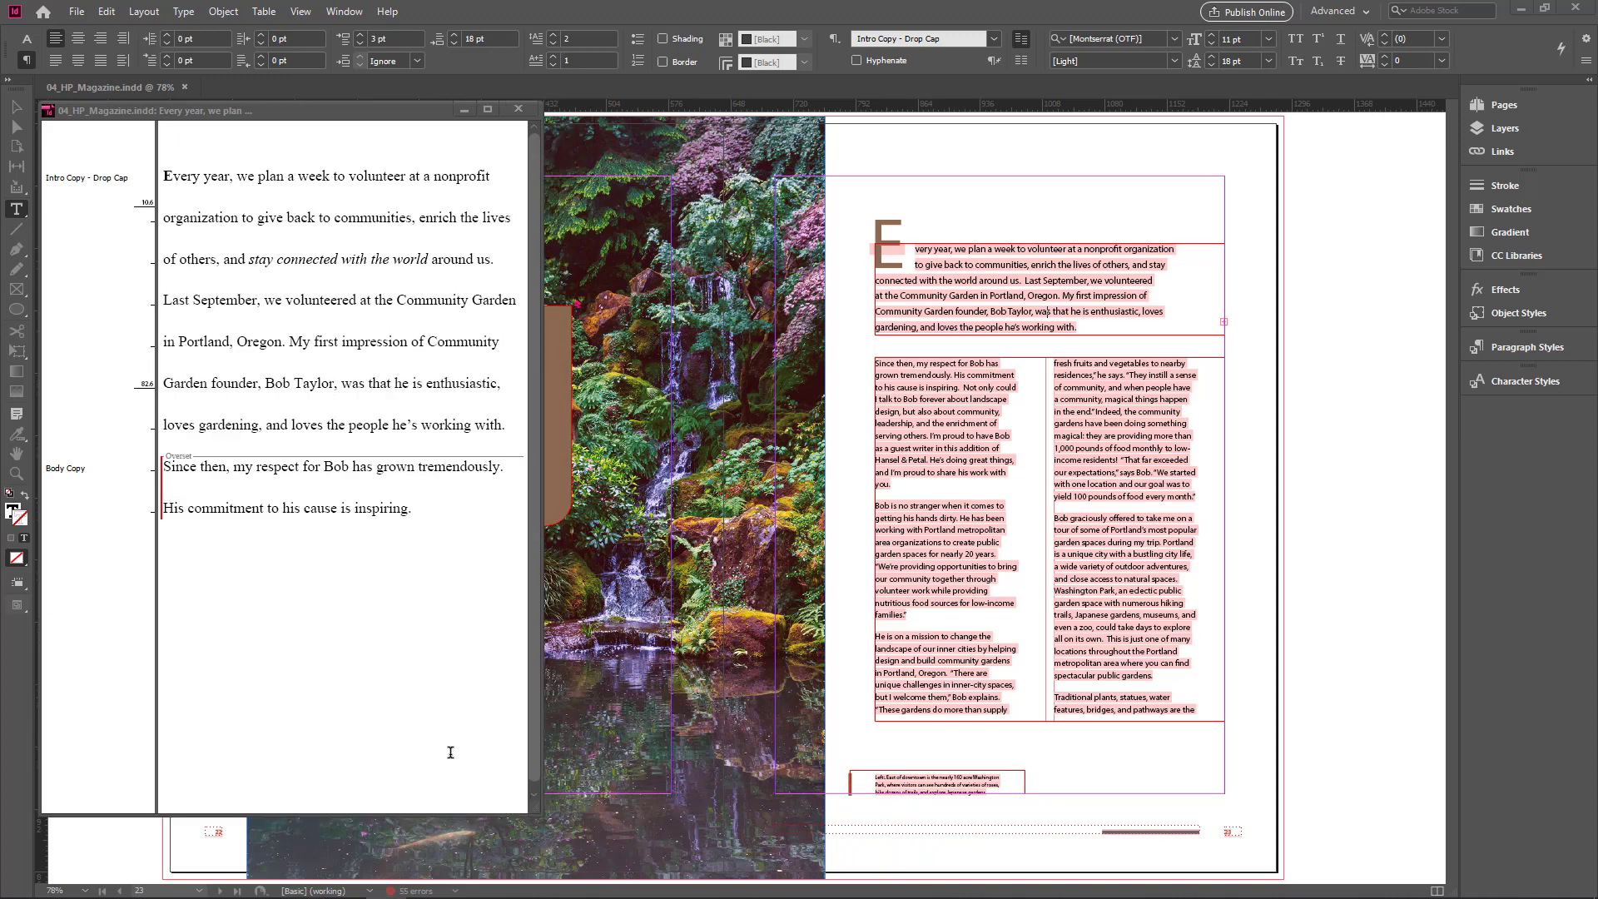